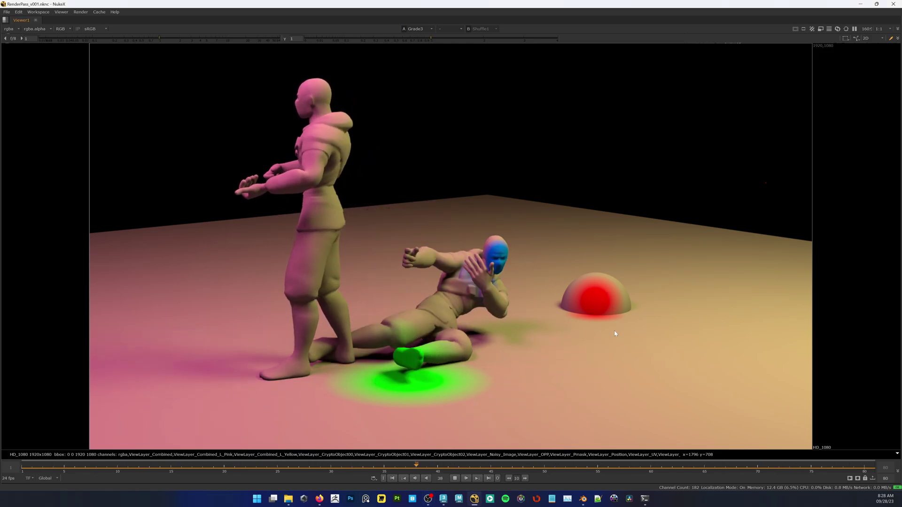
Compare the Shuffle1 render with the Grade3 masked result during playback, and return to the first frame
key(1)
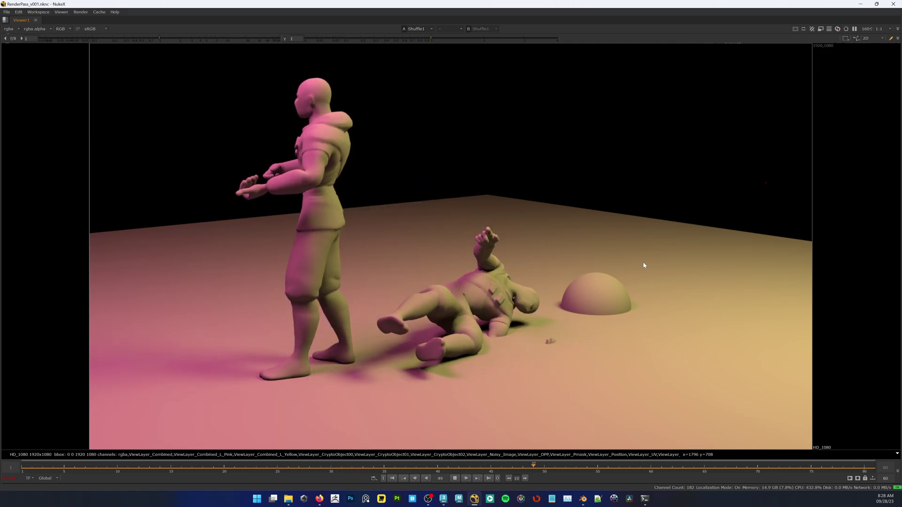
key(1)
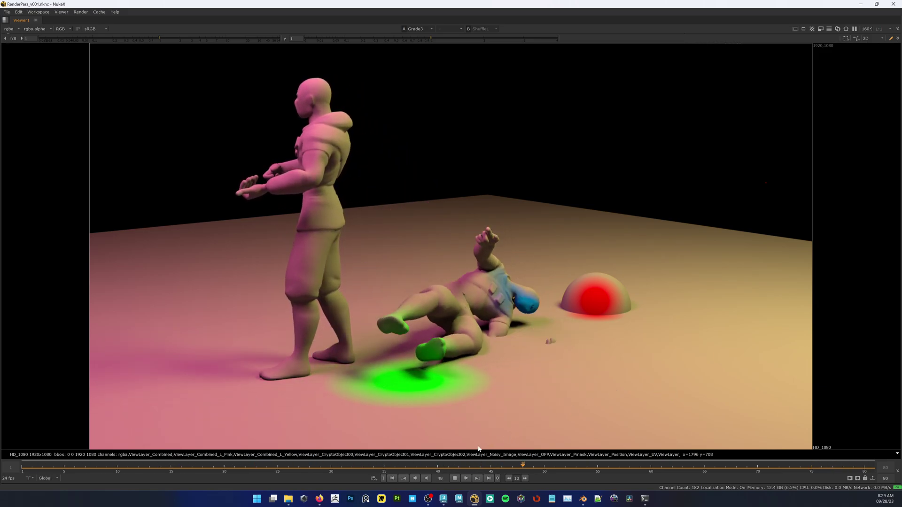
click(454, 478)
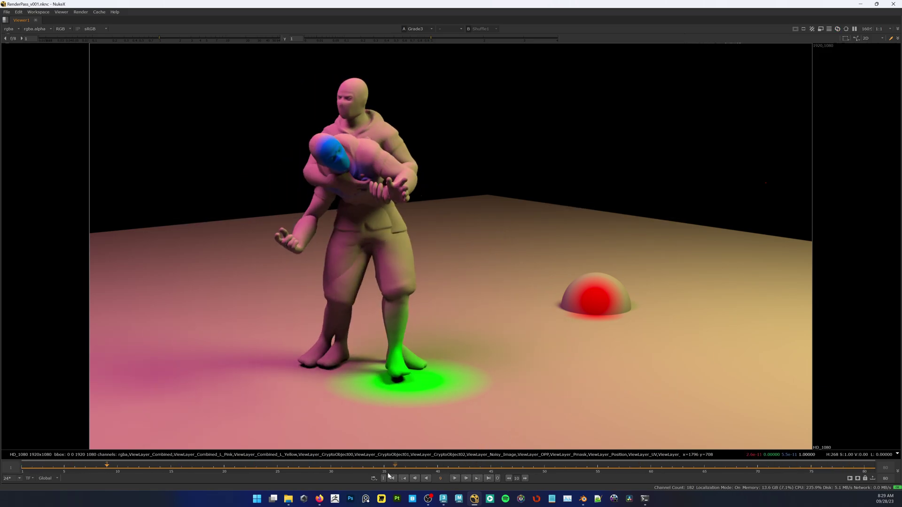
click(393, 478)
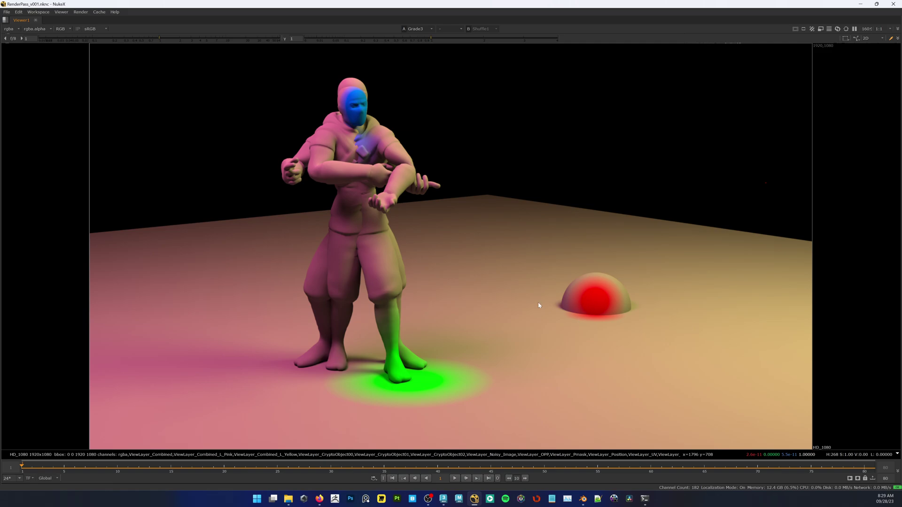
click(455, 478)
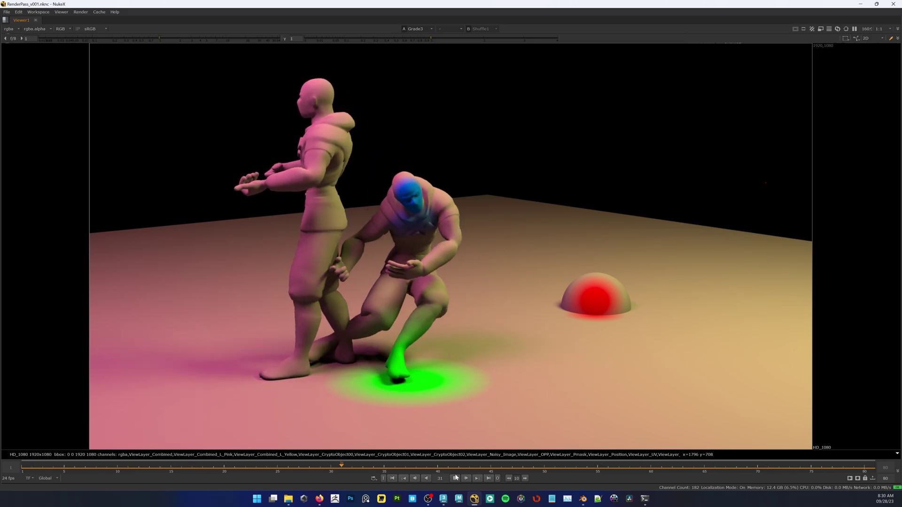
click(393, 478)
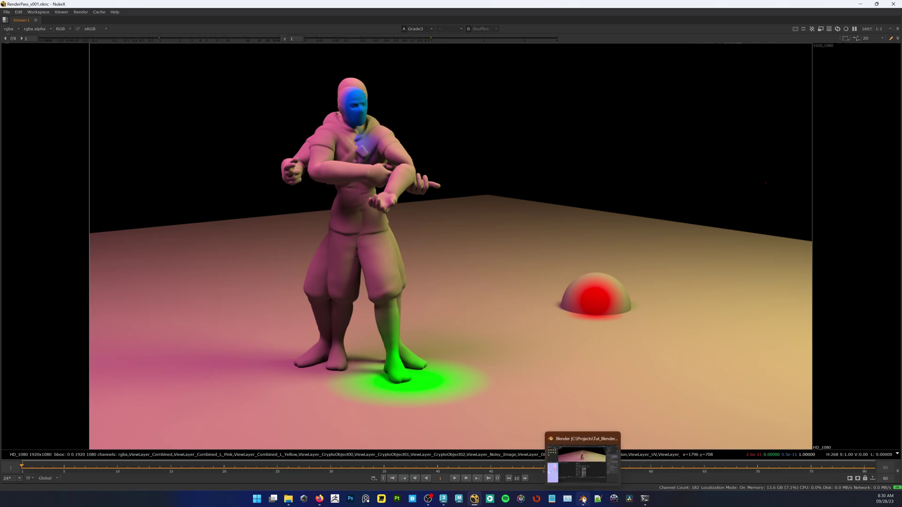
Switch to Blender, select the sphere and examine how Texture Coordinate feeds the Pmask AOV Output in its UTIL material
click(583, 499)
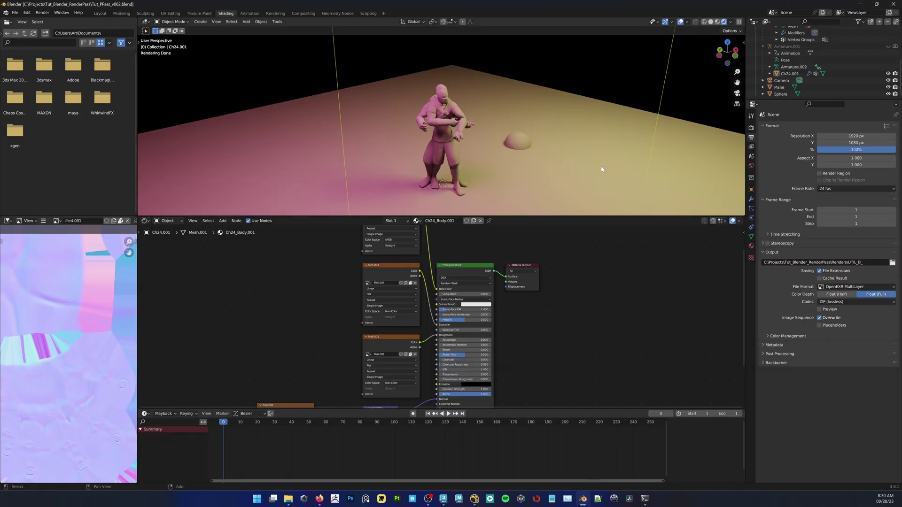
click(514, 138)
middle_drag(564, 301, 314, 307)
drag(305, 308, 345, 277)
scroll(361, 265, up, 2)
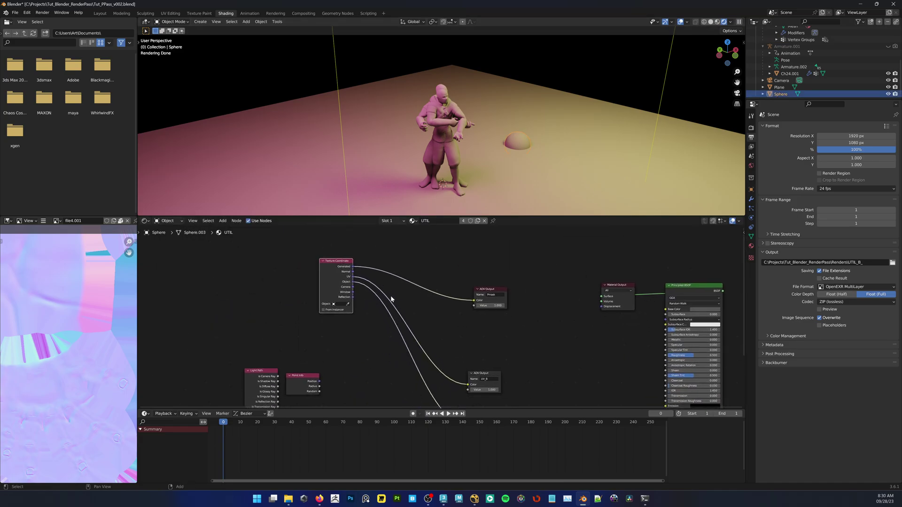
middle_drag(348, 250, 348, 278)
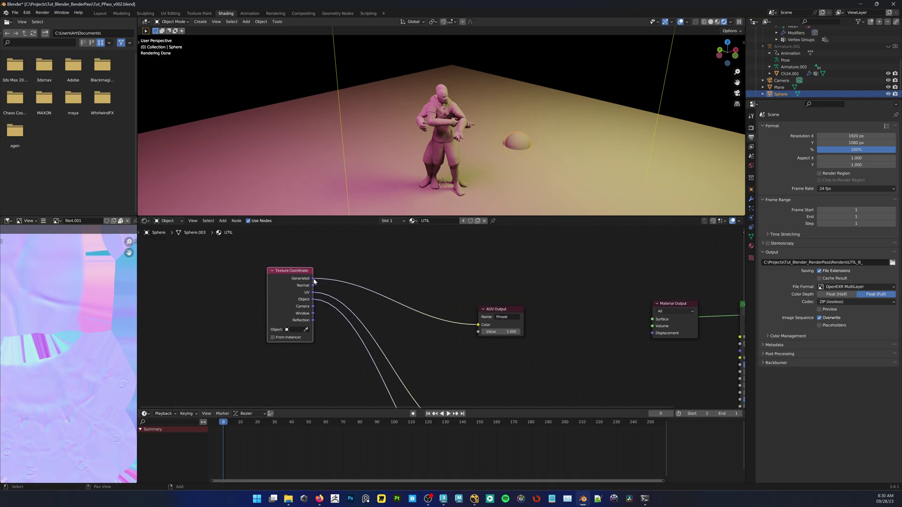
middle_drag(506, 311, 473, 292)
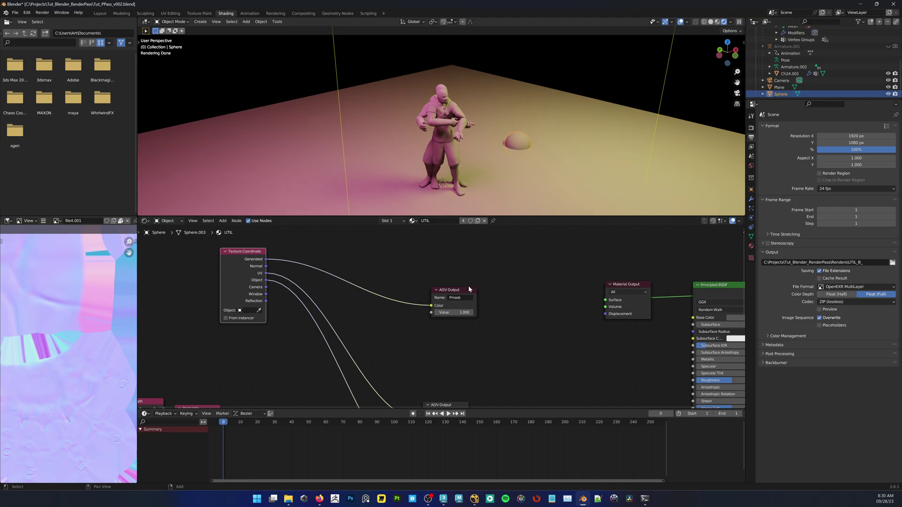
click(535, 295)
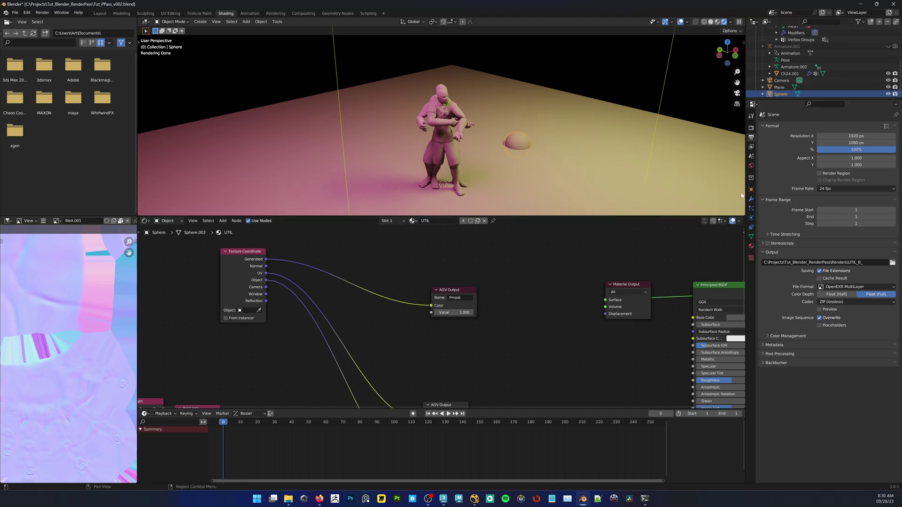
Examine the Shader AOV list in the view layer properties and select the Pmask entry
click(751, 147)
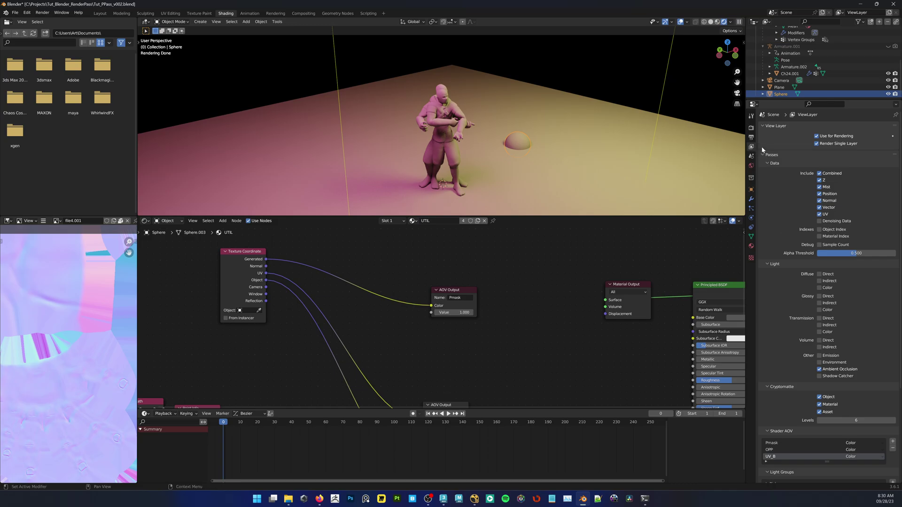
scroll(795, 194, down, 6)
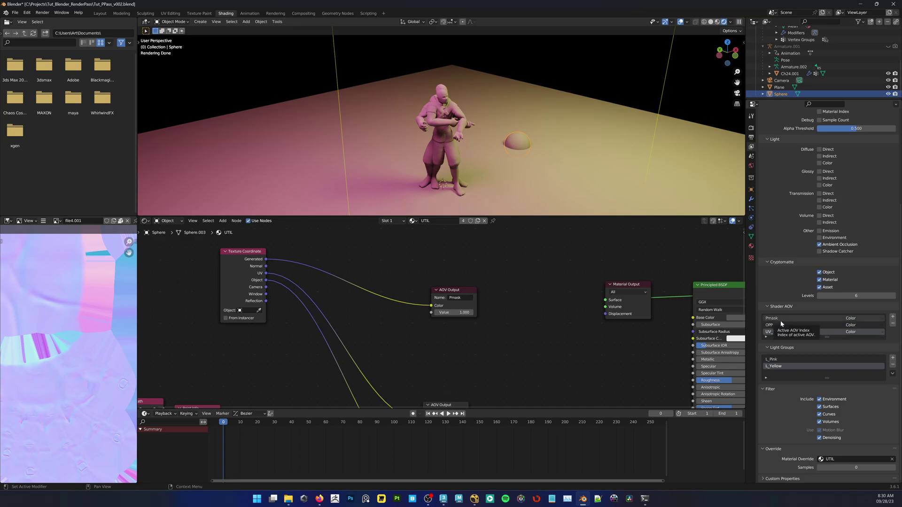
click(776, 320)
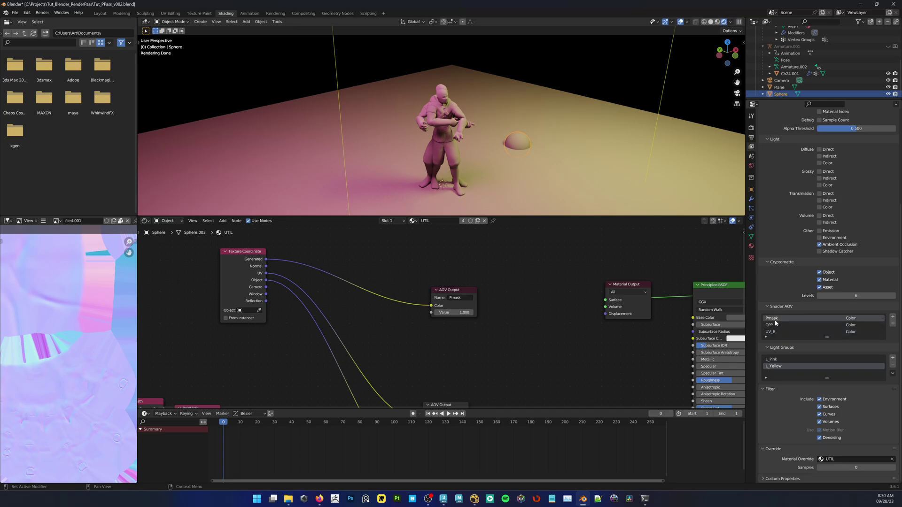
Add a shader AOV named etc and a matching AOV Output node driven by the Generated texture coordinates
click(893, 318)
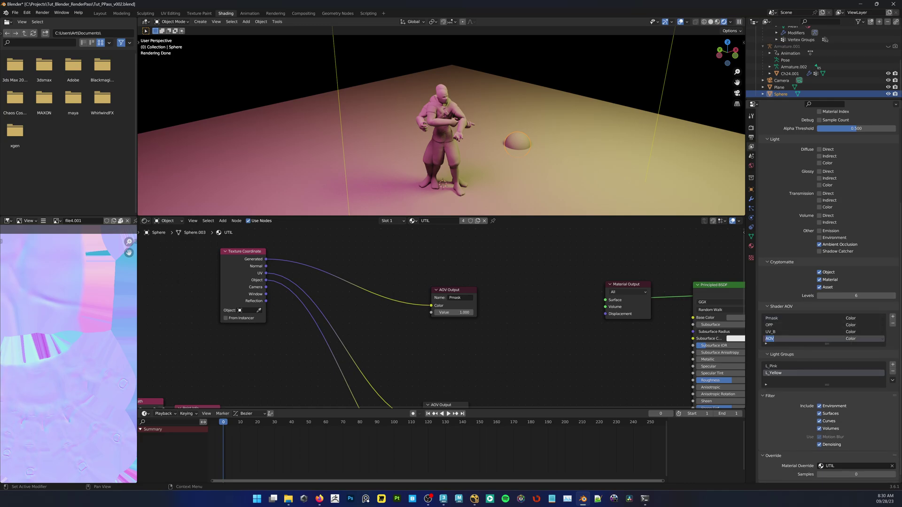
key(Return)
key(ctrl+shift+d)
click(491, 346)
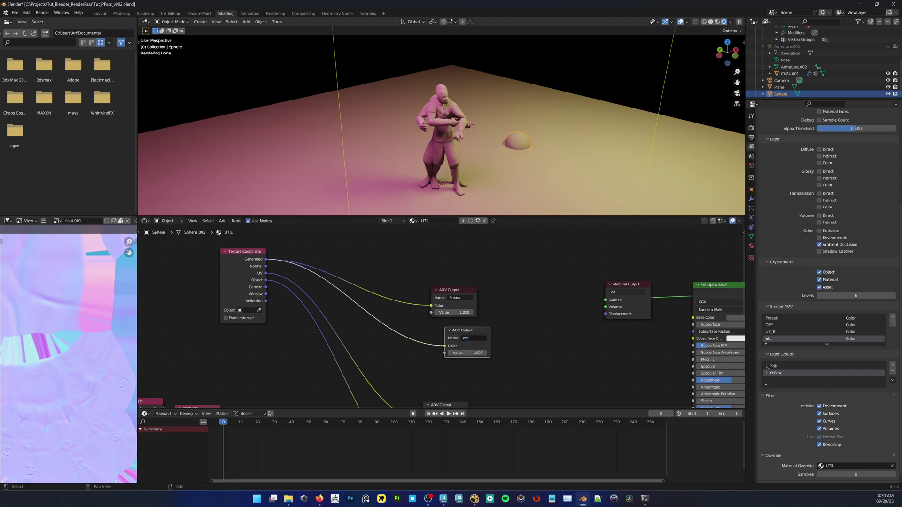
key(Return)
drag(468, 341, 479, 343)
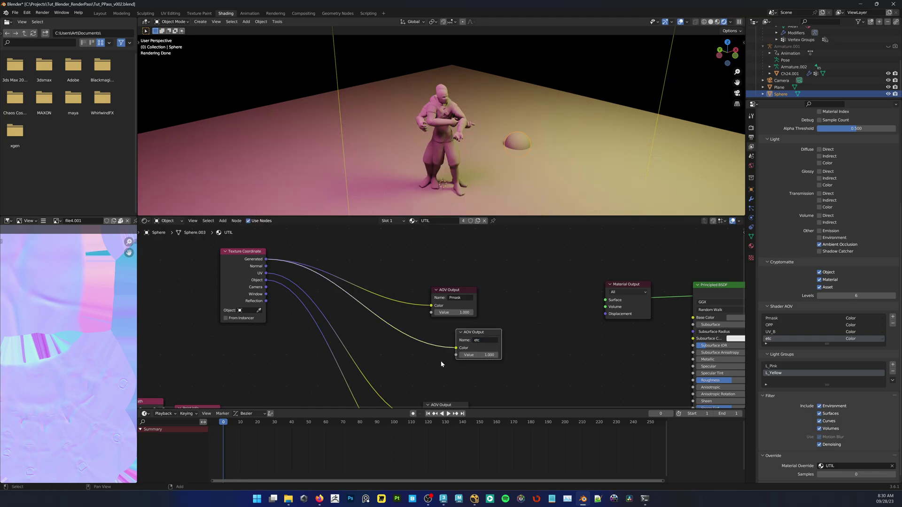
Delete the etc AOV Output node and remove the etc entry from the Shader AOV list
key(Delete)
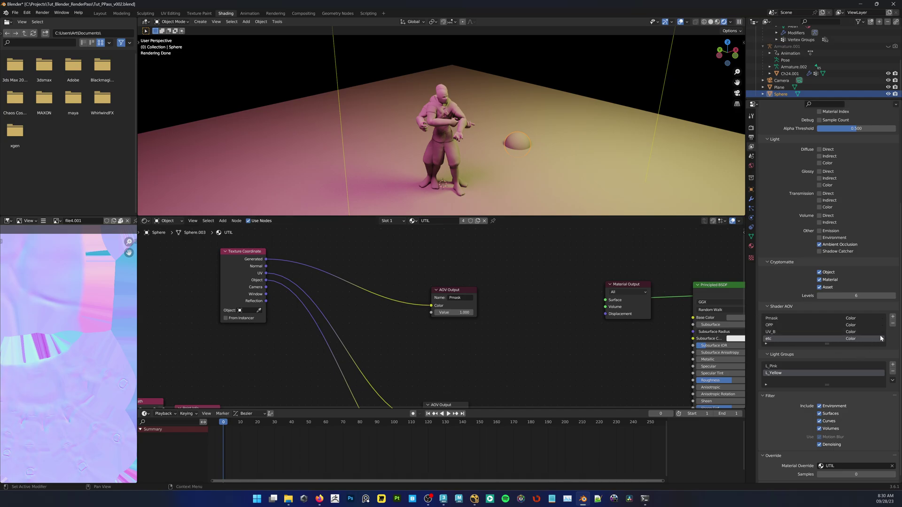
click(892, 324)
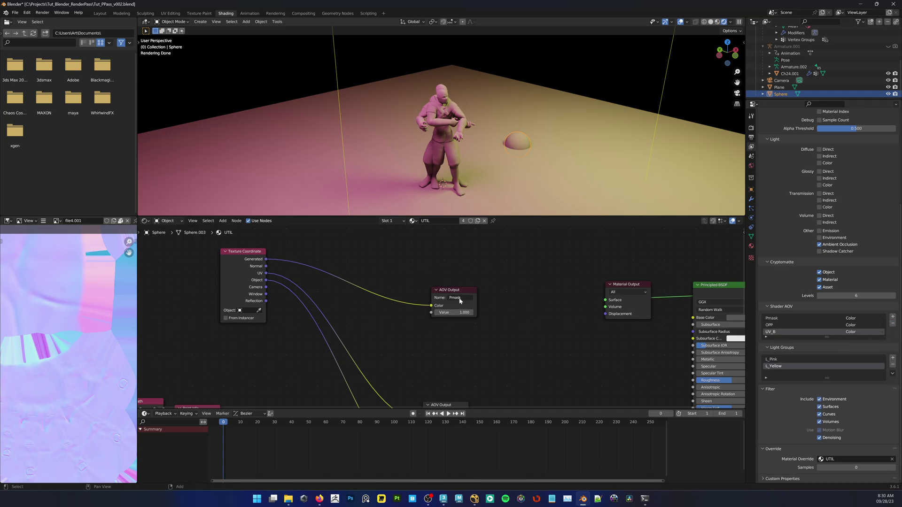
Reposition the Pmask AOV Output and Texture Coordinate nodes so they sit nearly level in the UTIL material
drag(461, 292, 476, 283)
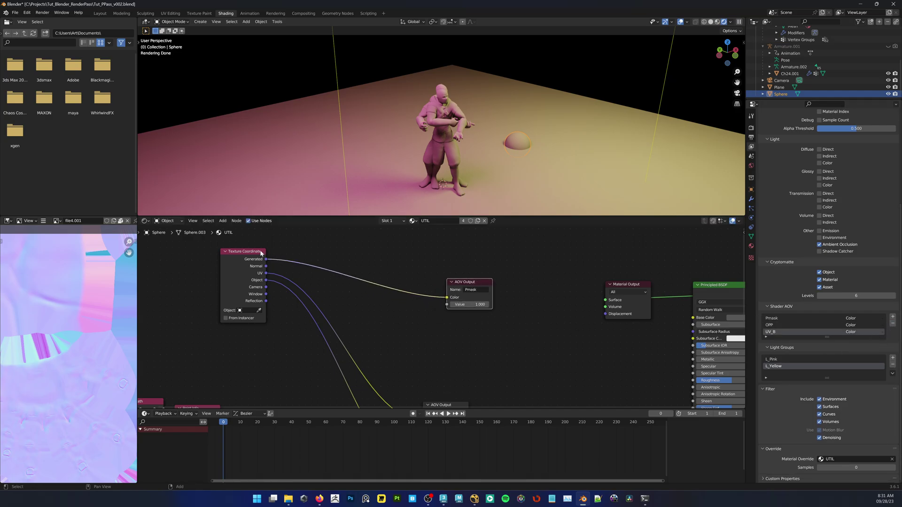
drag(244, 252, 245, 267)
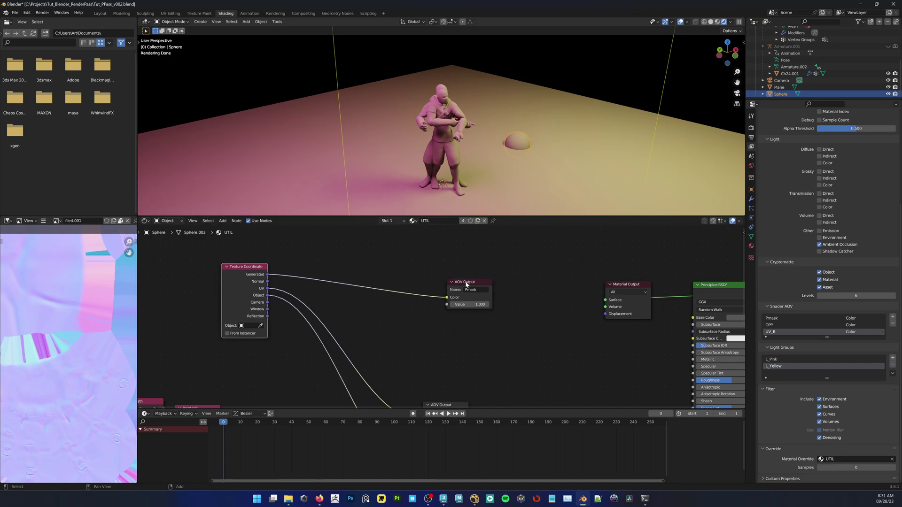
drag(466, 284, 461, 282)
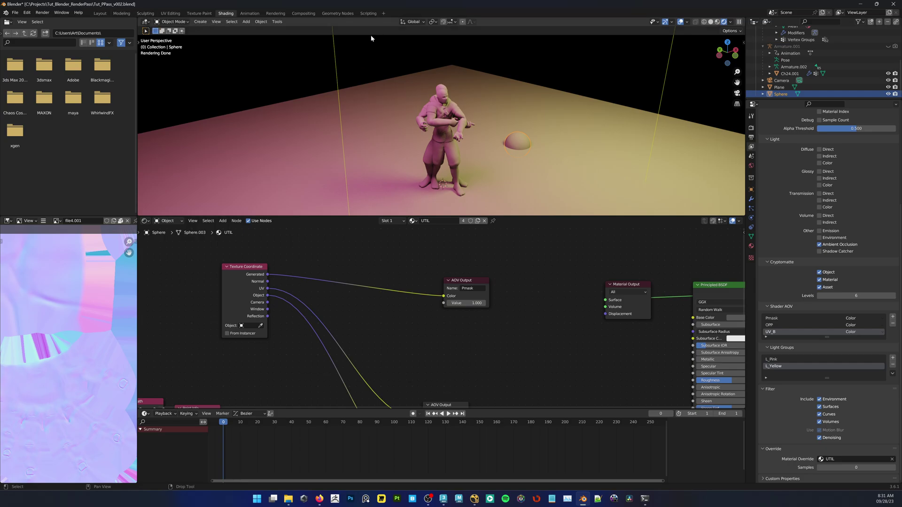
Disable the Armature.001 modifier on the Ch24.001 character and isolate the mesh to examine its rest pose
scroll(294, 64, up, 5)
middle_drag(294, 64, 329, 70)
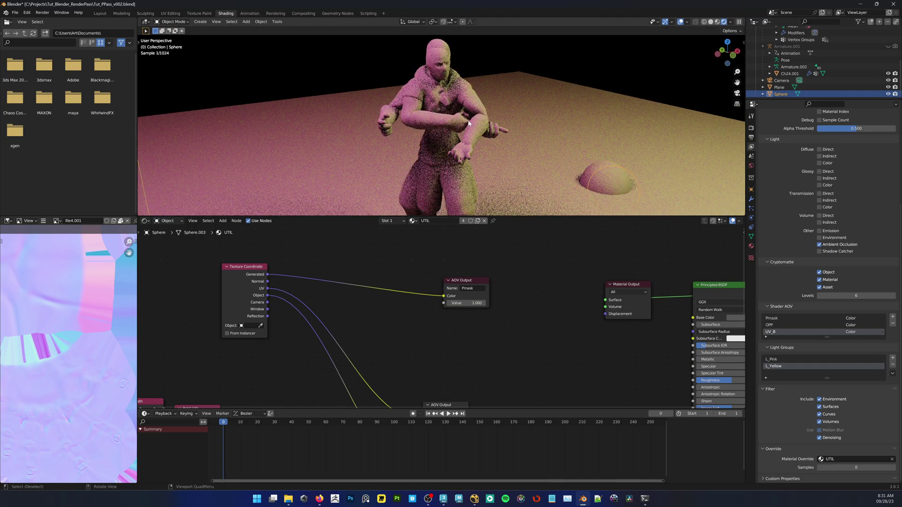
scroll(778, 80, up, 2)
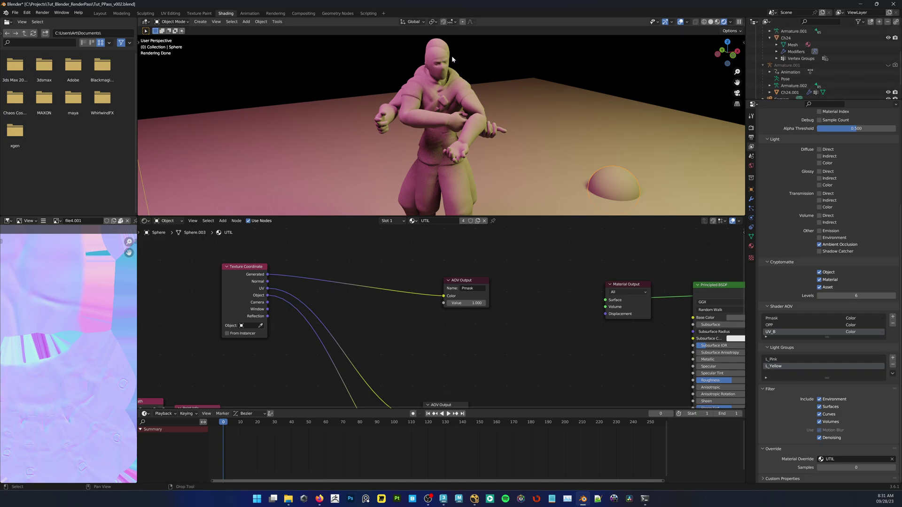
click(437, 64)
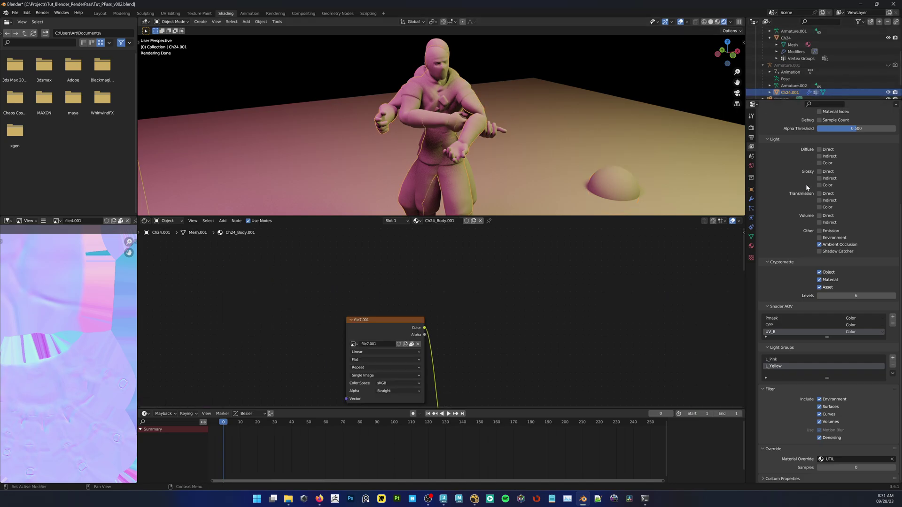
click(751, 209)
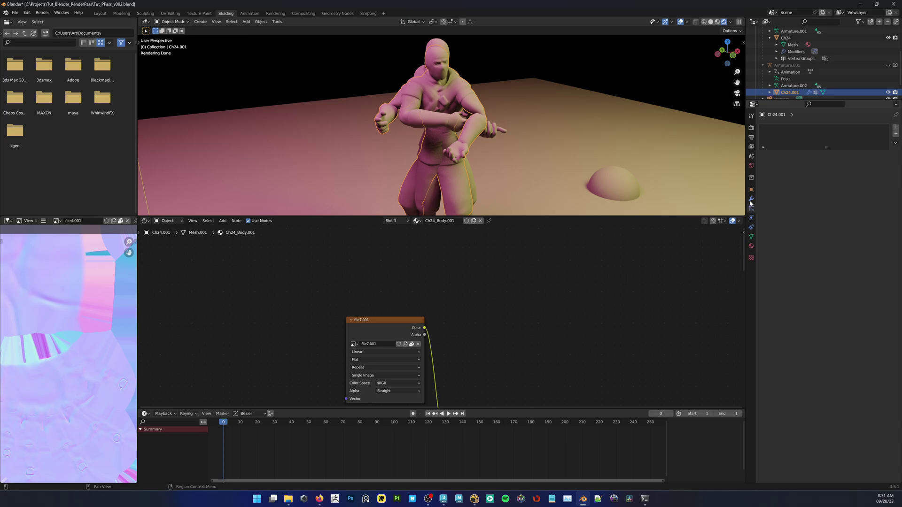
click(751, 199)
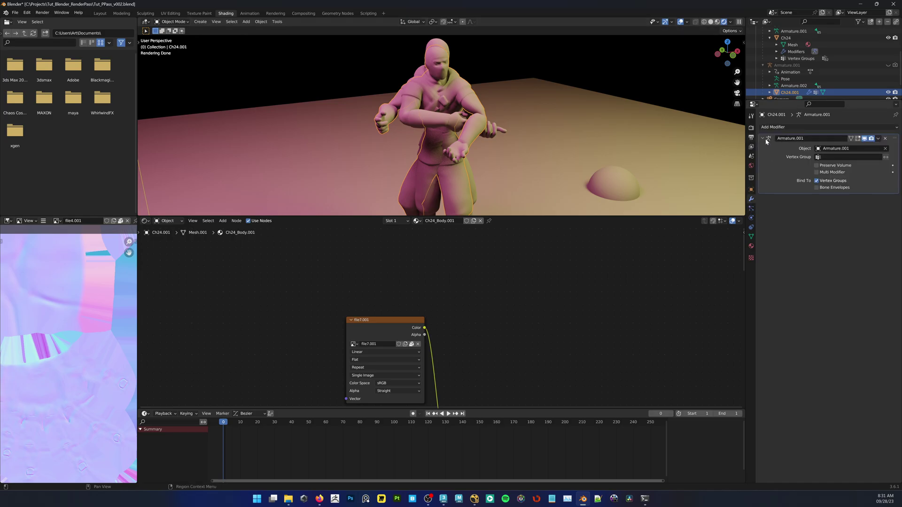
click(863, 140)
key(KP_Divide)
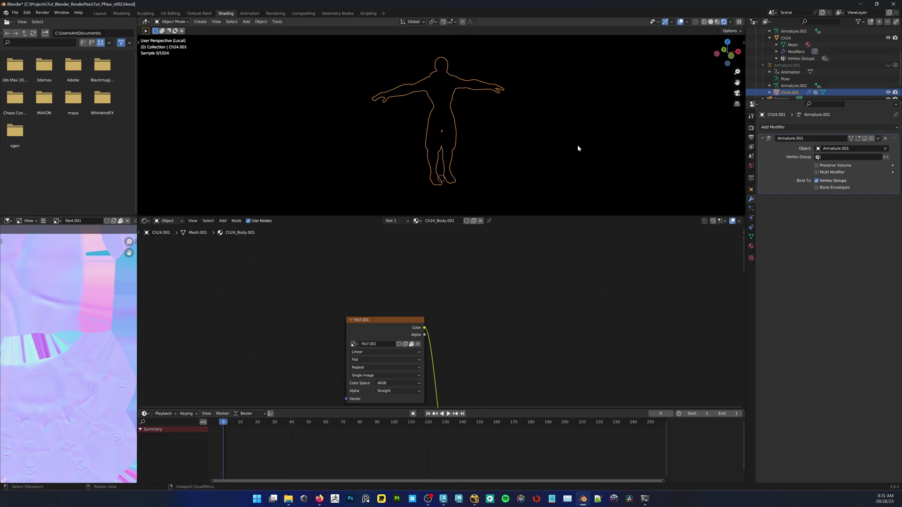
middle_drag(492, 119, 467, 117)
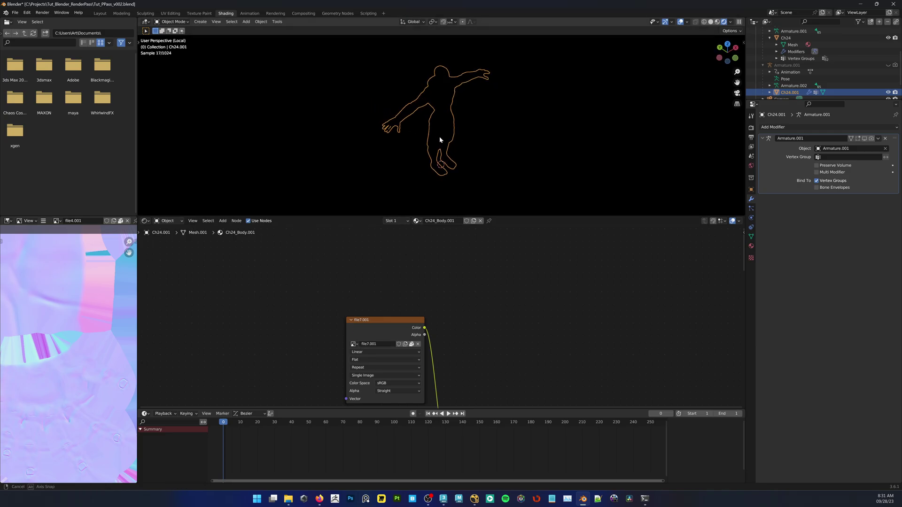
middle_drag(440, 140, 380, 136)
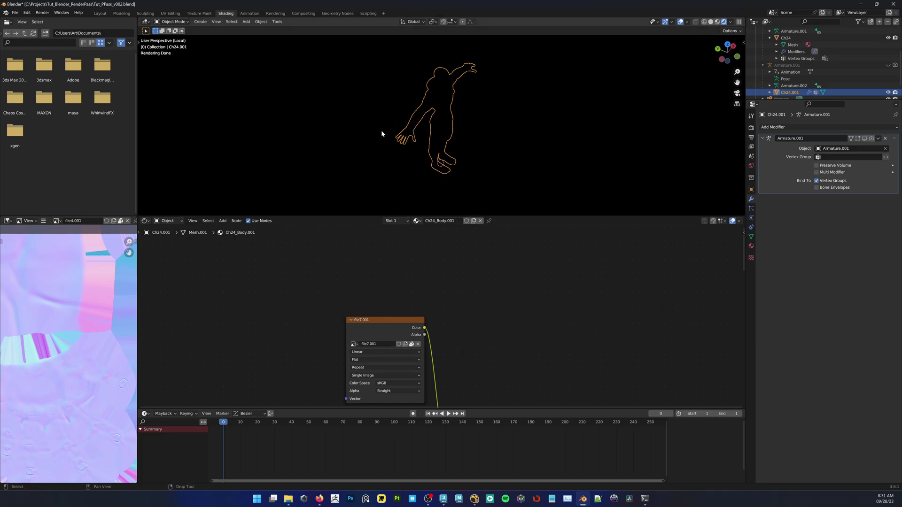
middle_drag(413, 94, 420, 119)
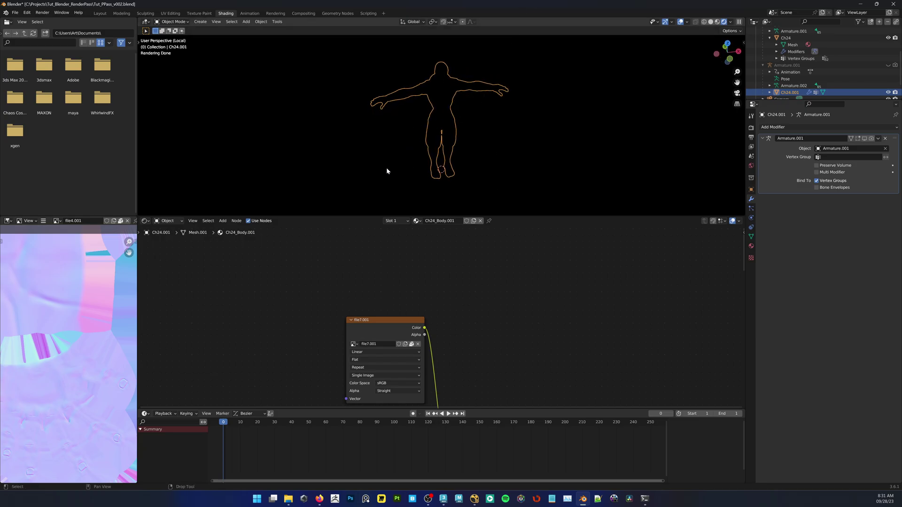
mouse_move(386, 174)
middle_down()
mouse_move(409, 185)
mouse_move(402, 176)
middle_up()
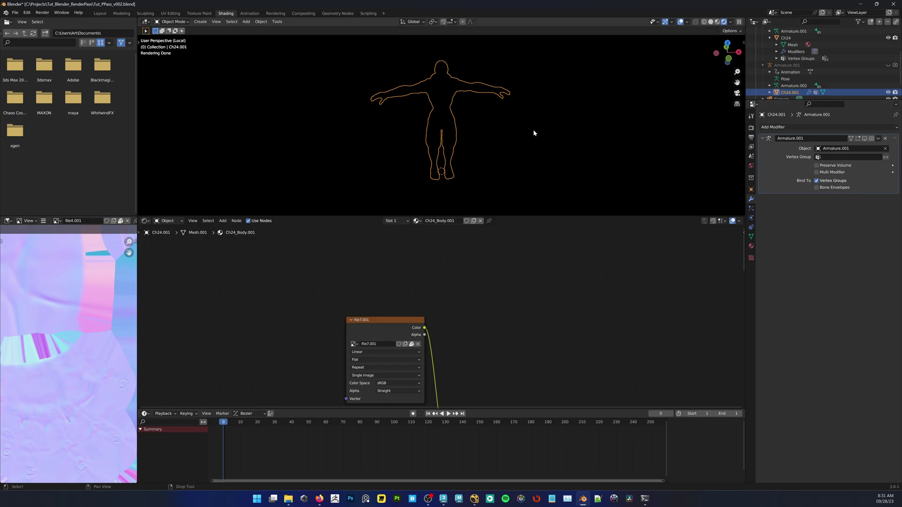
Re-enable the Armature.001 modifier on Ch24.001 and leave local view with nothing selected
click(864, 138)
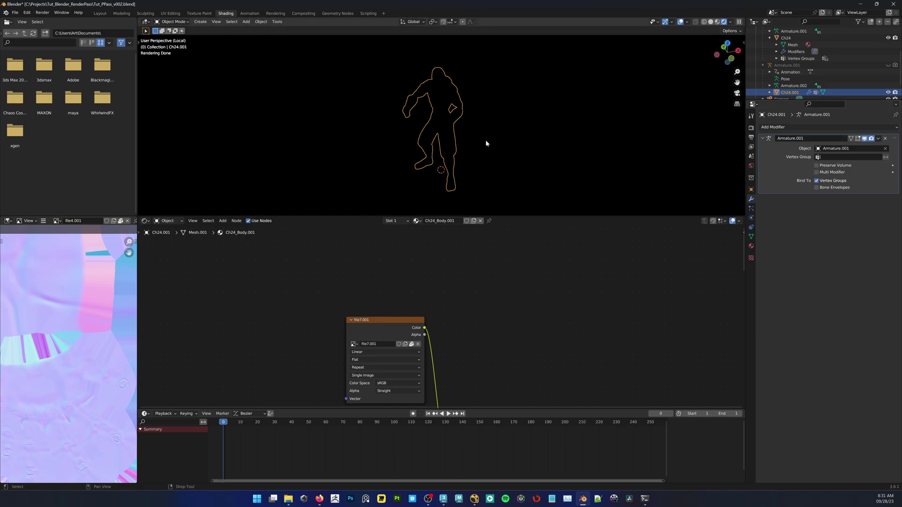
key(KP_Divide)
key(alt+a)
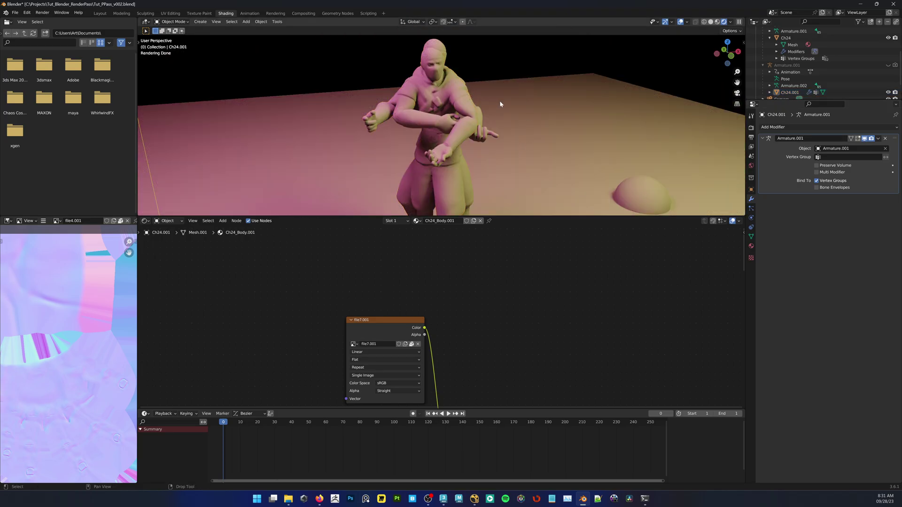
middle_drag(499, 101, 479, 173)
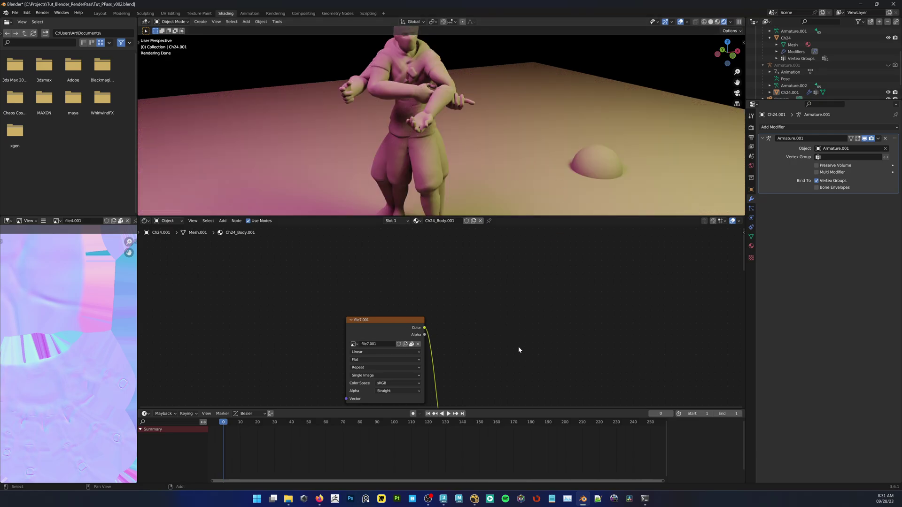
Switch to NukeX and show the output of the P_Mask2 node in the viewer
click(474, 498)
scroll(414, 405, down, 2)
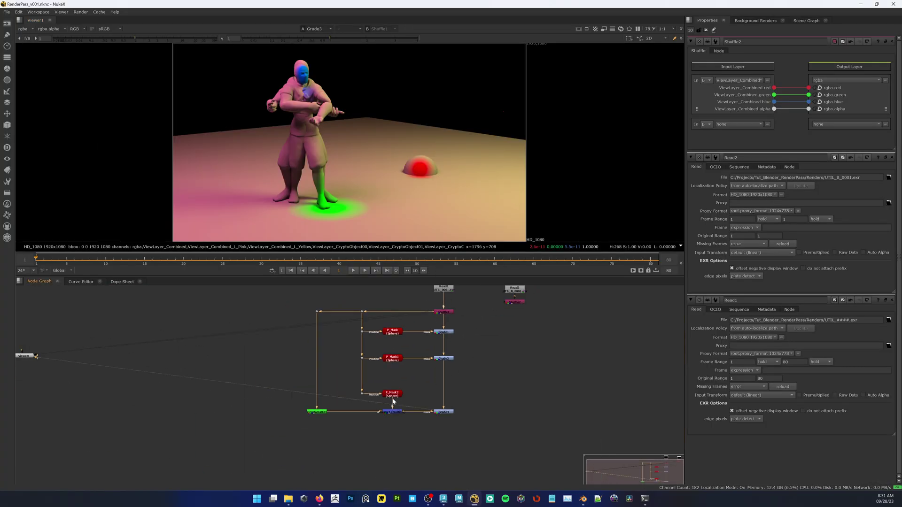
scroll(409, 397, up, 5)
click(406, 392)
key(3)
click(480, 348)
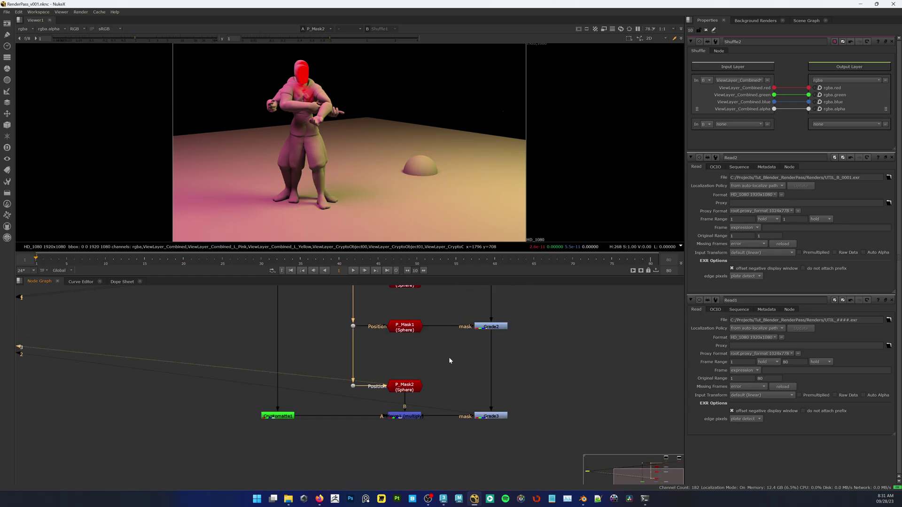
View the Read1 render with the ViewLayer_Pmask layer displayed
scroll(427, 404, down, 3)
scroll(482, 337, up, 4)
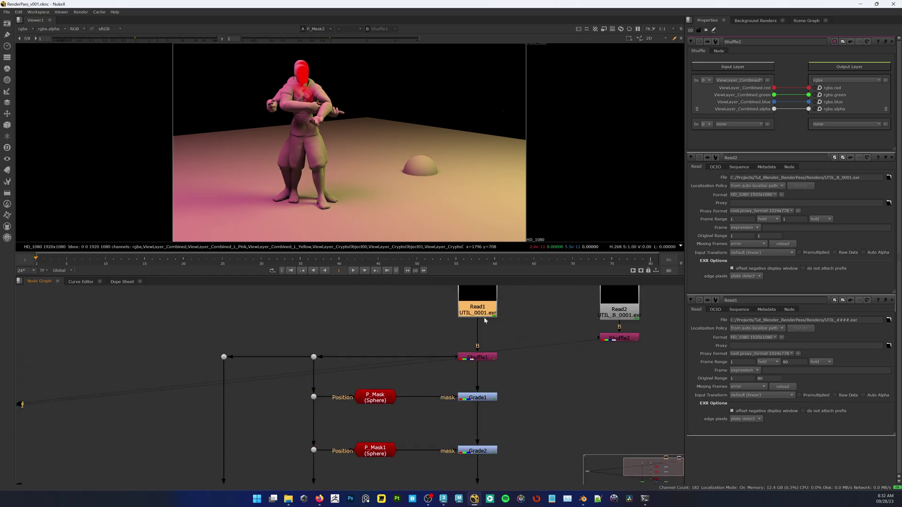
key(3)
click(389, 328)
click(29, 29)
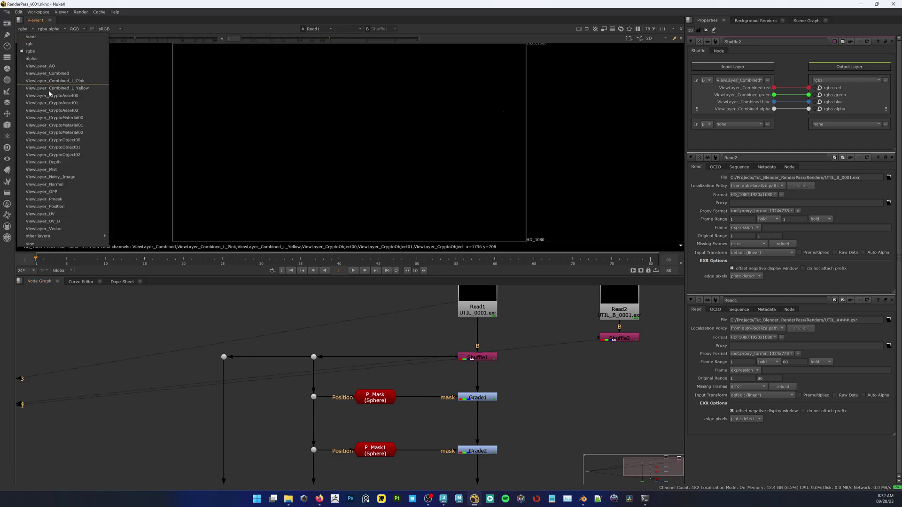
click(62, 199)
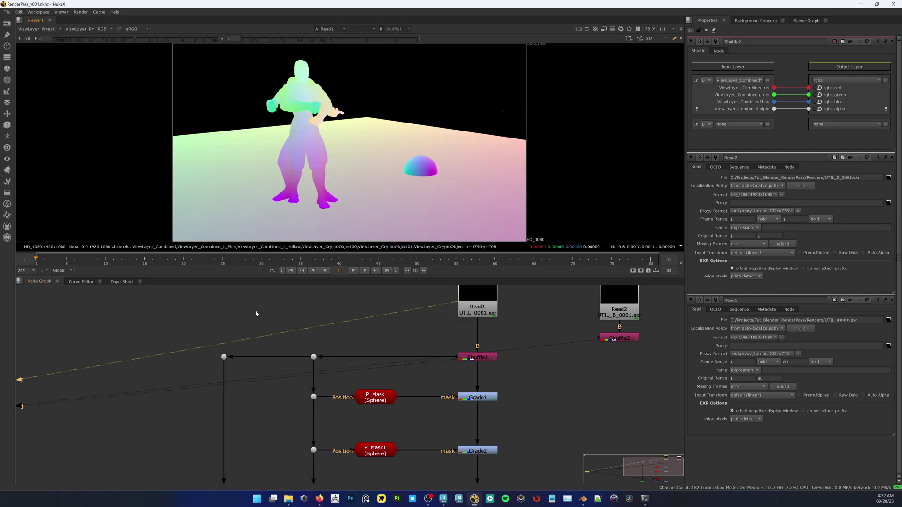
View the Pmask pass of Read2 and examine the upper body of the T-posed character up close
click(605, 311)
key(4)
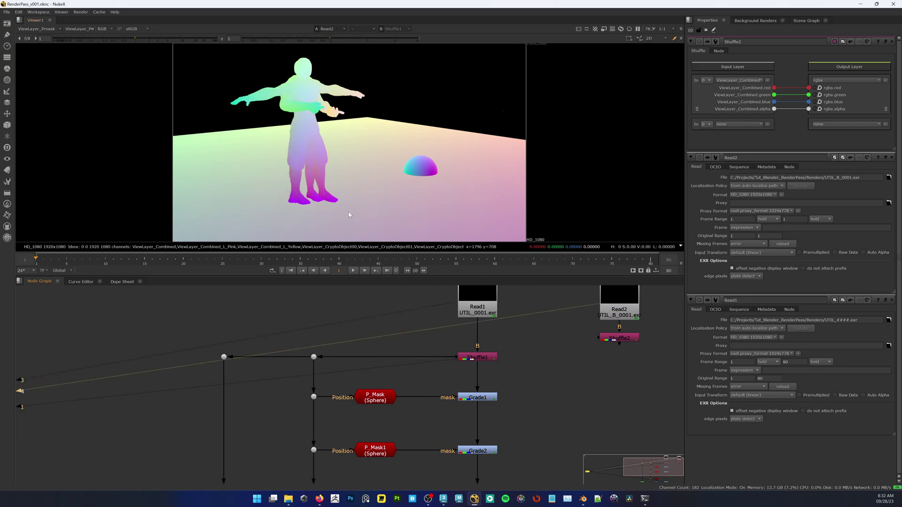
scroll(302, 90, up, 5)
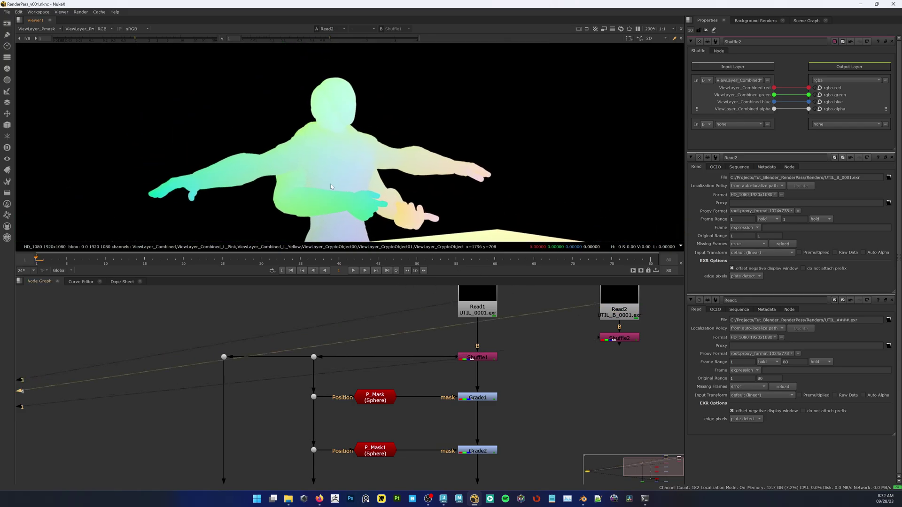
scroll(269, 160, down, 4)
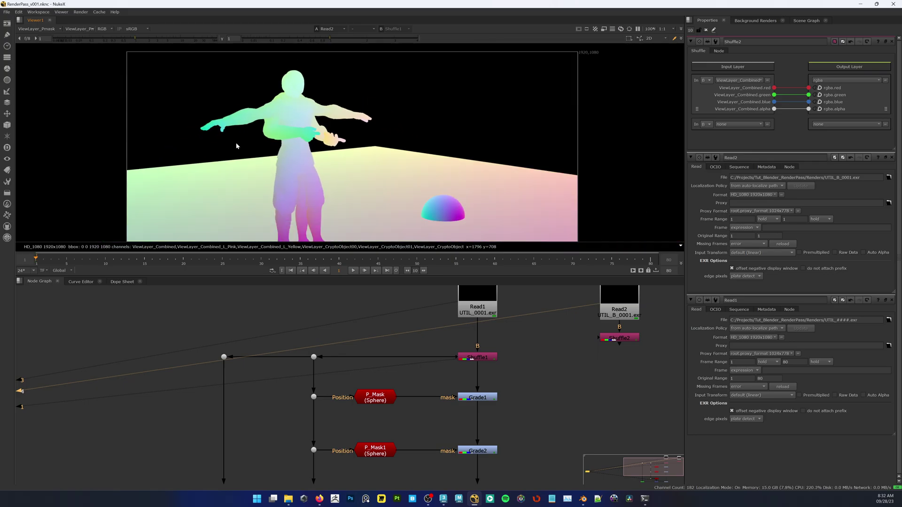
Lower the viewer gain to 0.265 and gamma to 0.63 to inspect the pass colors, and reset both
click(130, 39)
drag(131, 39, 111, 39)
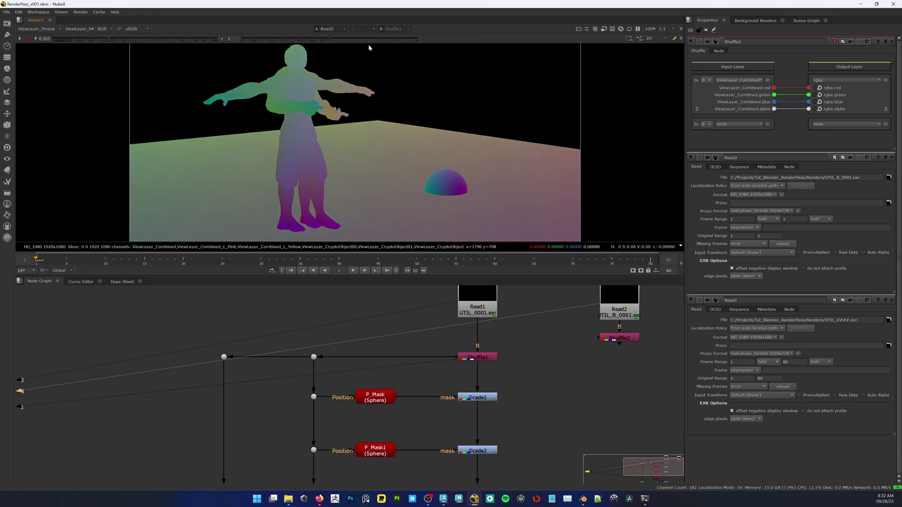
drag(322, 41, 311, 39)
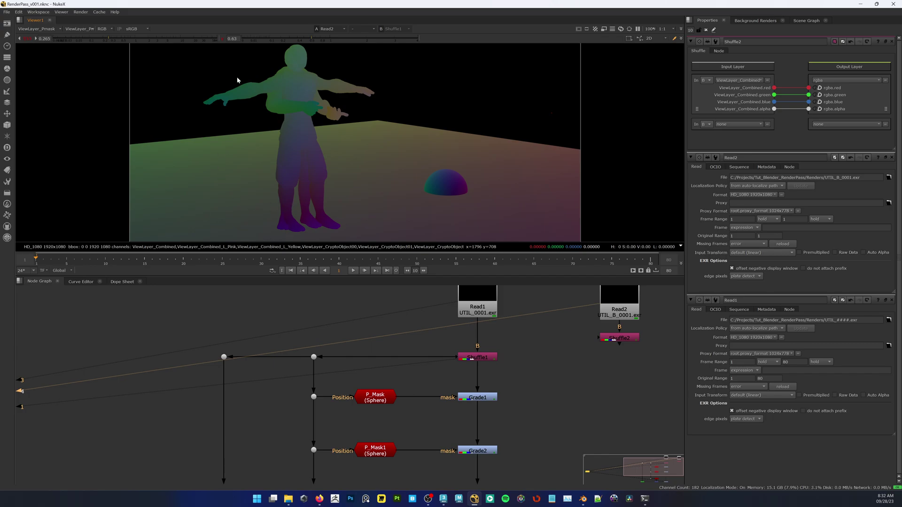
click(222, 39)
click(30, 39)
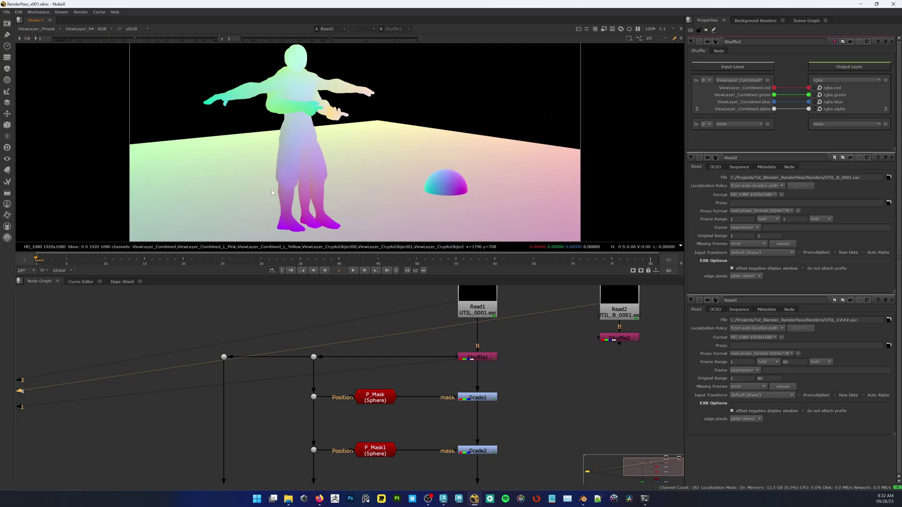
View Read1's Pmask pass and scrub through the animation to frame 78
key(3)
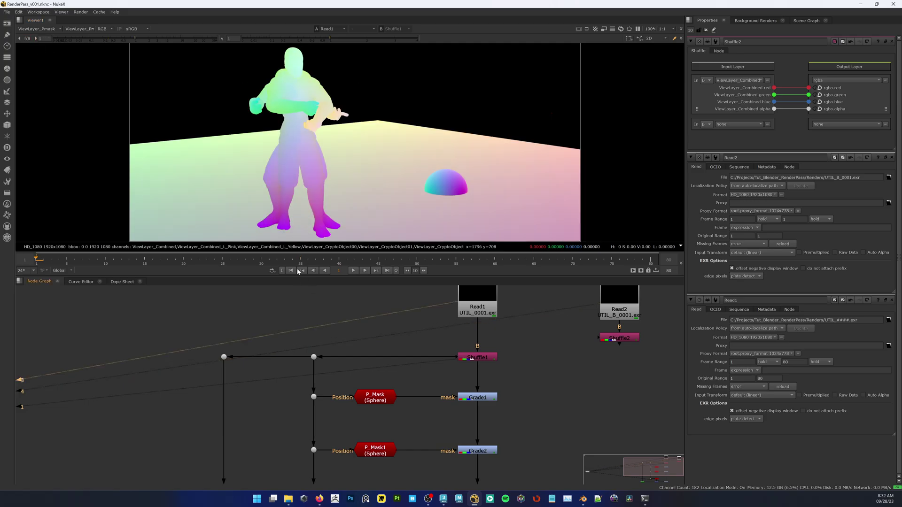
drag(111, 258, 183, 258)
drag(258, 260, 323, 259)
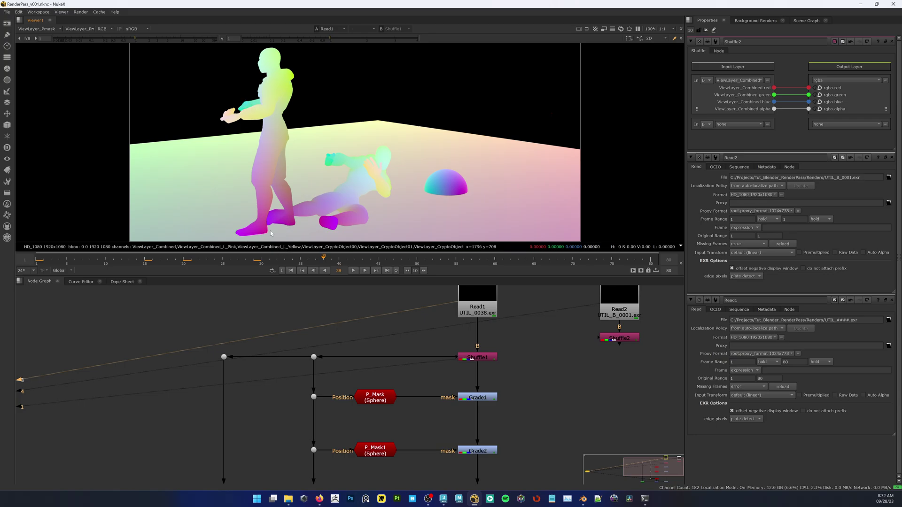
drag(362, 263, 635, 264)
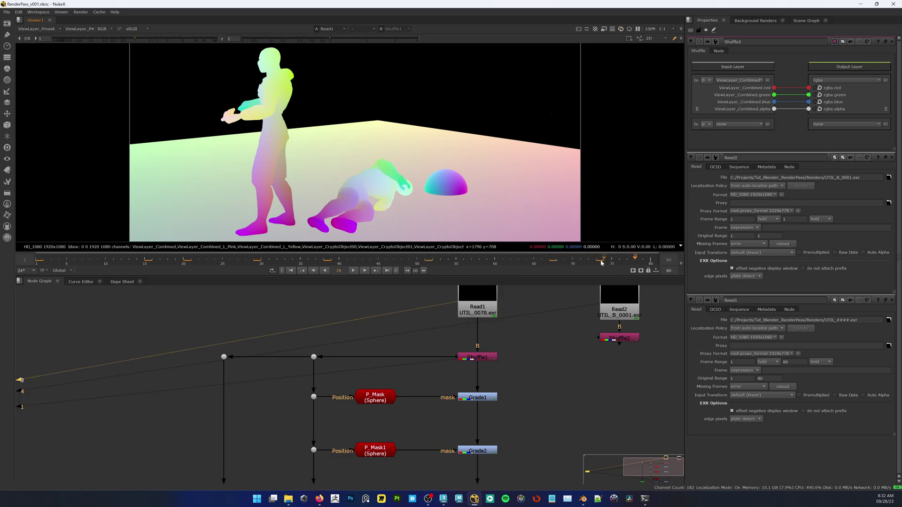
Open the properties of the P_Mask2 node and leave the node deselected
scroll(439, 368, down, 4)
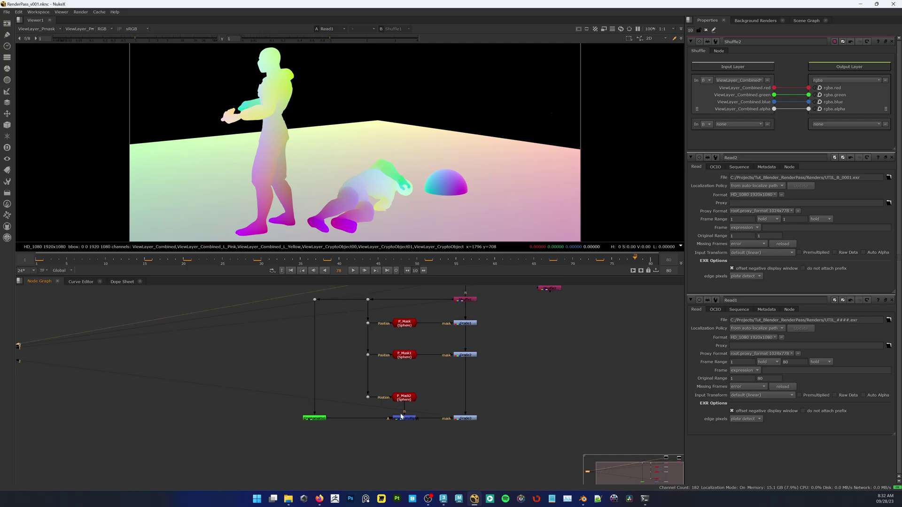
scroll(410, 390, up, 4)
double_click(409, 390)
scroll(418, 379, up, 1)
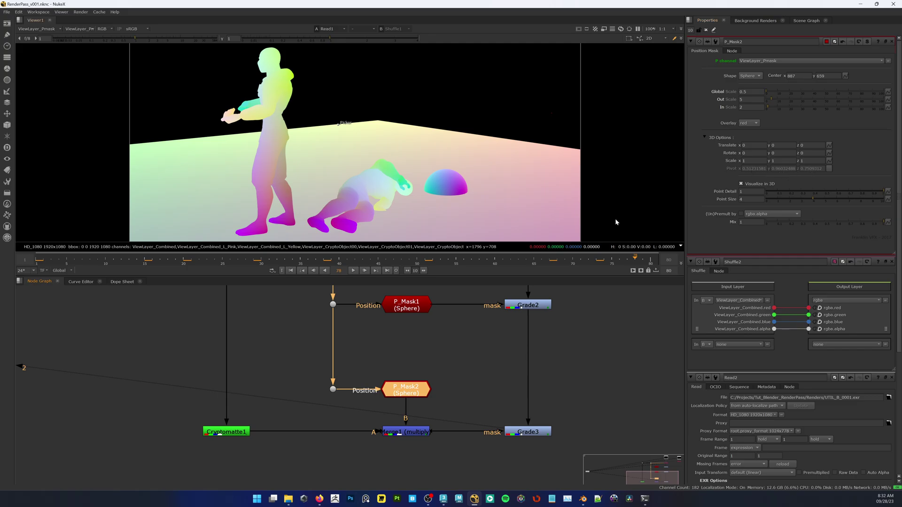
click(579, 355)
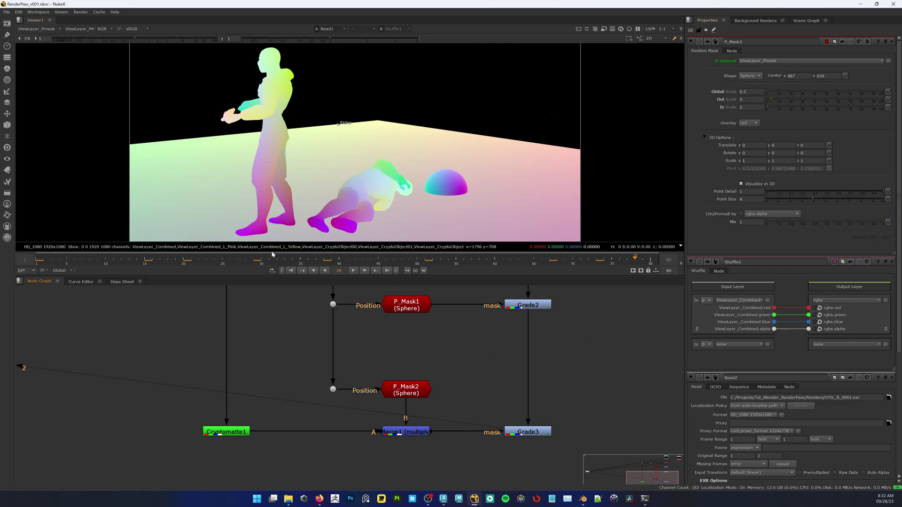
Scrub back to frame 9, display the rgba layer and view the Shuffle1 output
drag(270, 253, 98, 259)
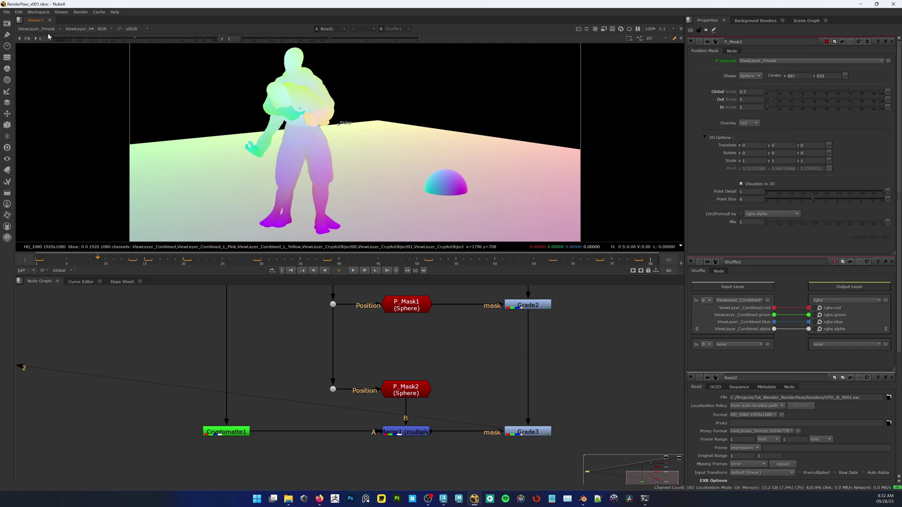
click(49, 30)
click(41, 43)
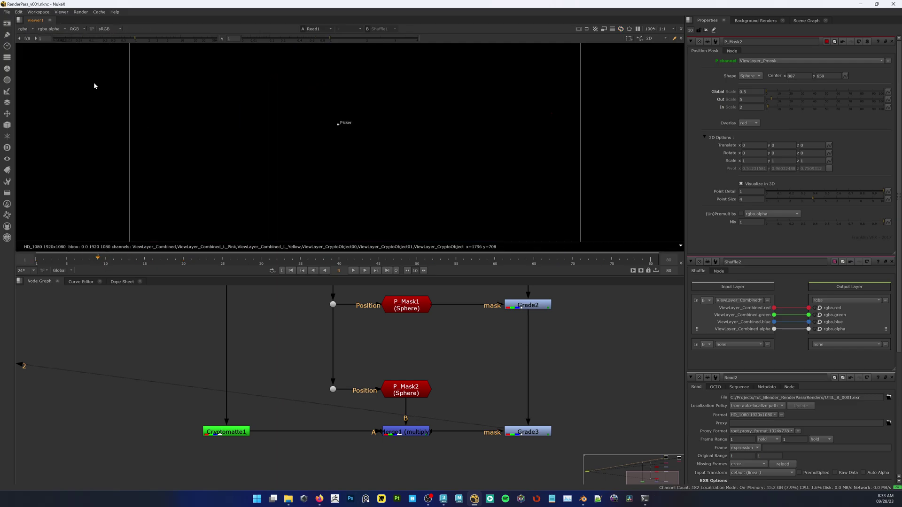
scroll(357, 348, down, 5)
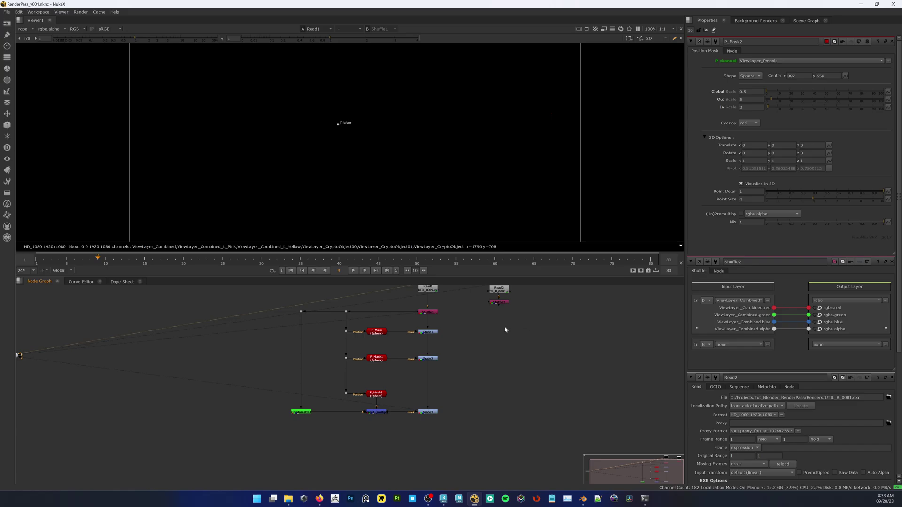
click(432, 312)
key(1)
scroll(426, 421, up, 3)
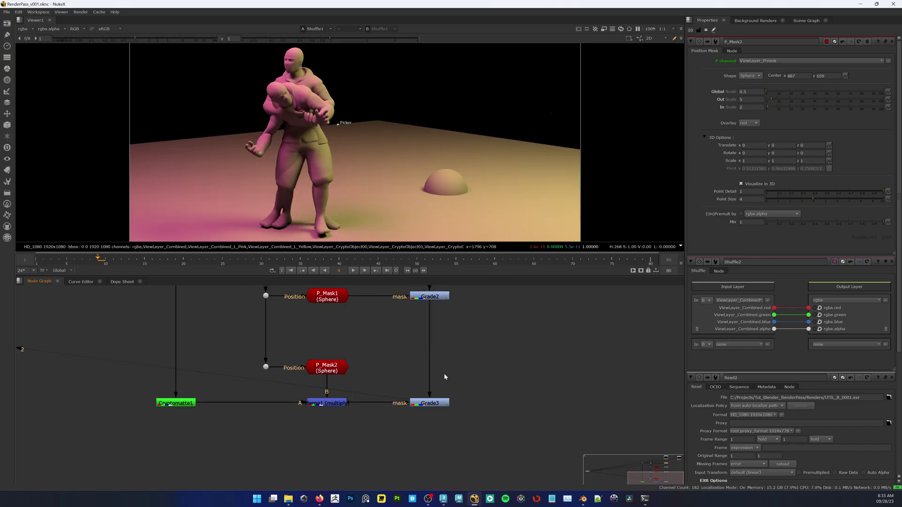
View the Grade3 output to examine the masked grades on the characters and the dome
click(428, 405)
key(1)
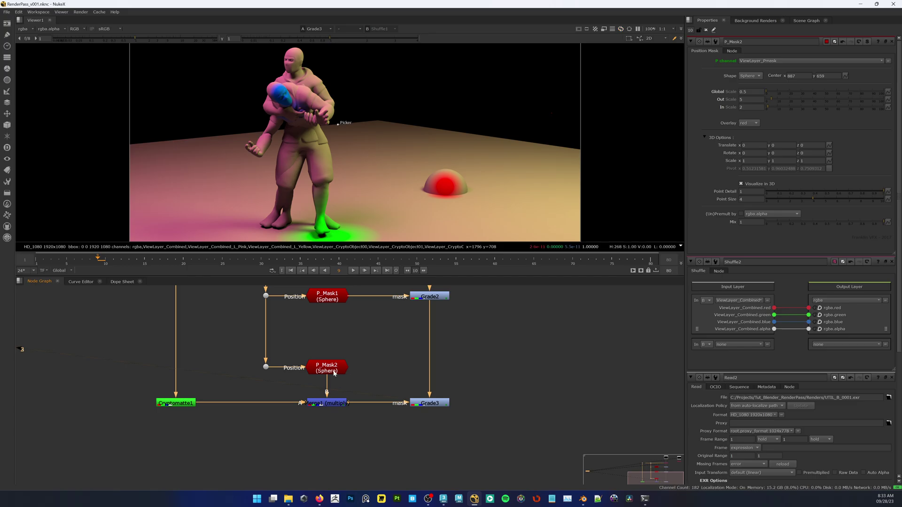
click(423, 404)
key(2)
click(393, 352)
Move the P_Mask2 picker onto a character's hand, centered at 522, 553, and scrub to frame 77
click(332, 367)
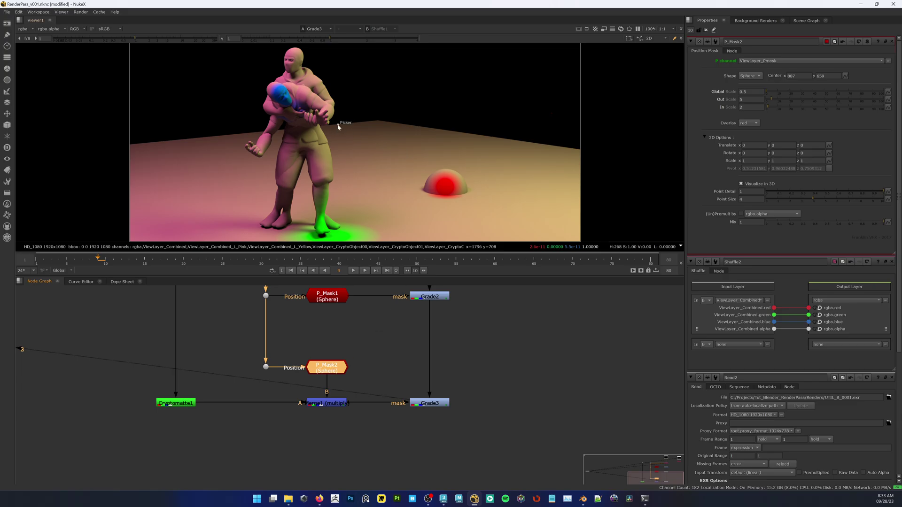
drag(338, 126, 305, 203)
scroll(299, 74, up, 3)
drag(247, 205, 627, 260)
scroll(287, 155, down, 4)
scroll(499, 325, down, 2)
click(529, 337)
middle_drag(529, 346, 489, 377)
scroll(490, 376, down, 2)
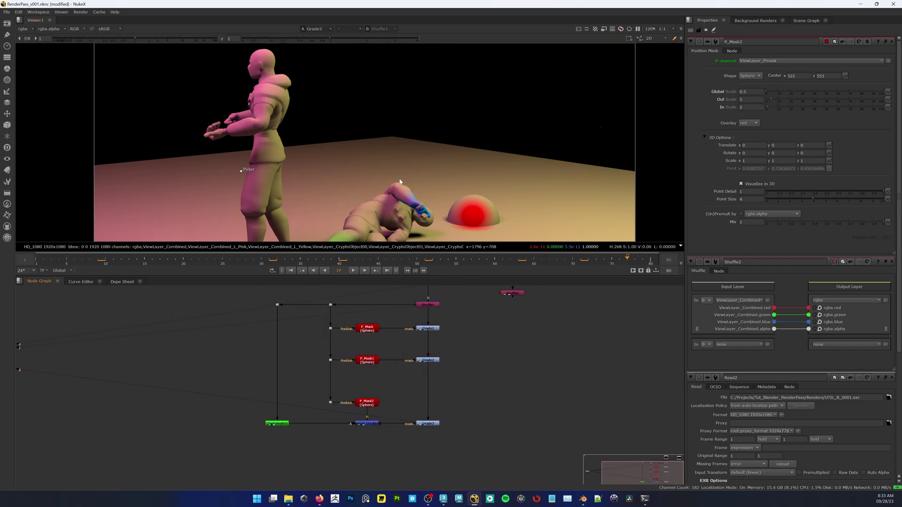
Move the P_Mask2 picker onto the standing character's outstretched hand, centered at 426.5, 685.5
scroll(400, 181, up, 3)
scroll(264, 145, down, 1)
scroll(147, 92, up, 3)
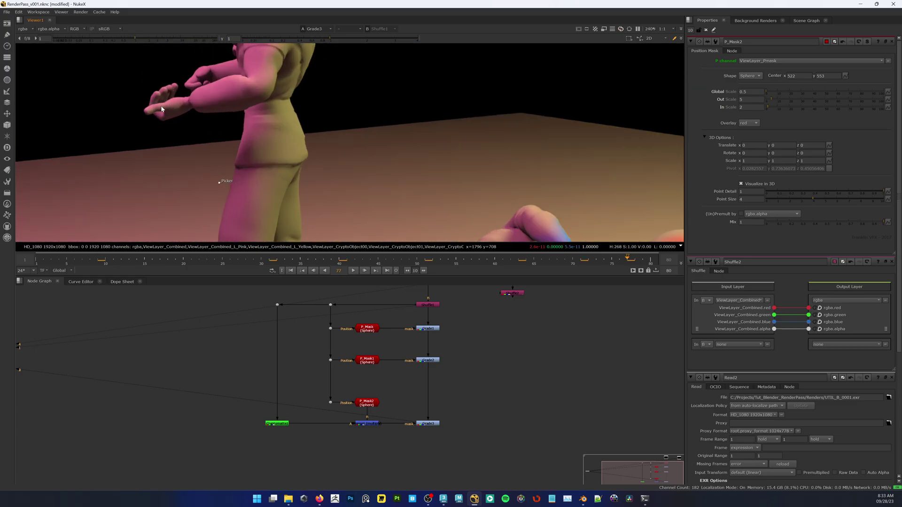
scroll(162, 109, down, 2)
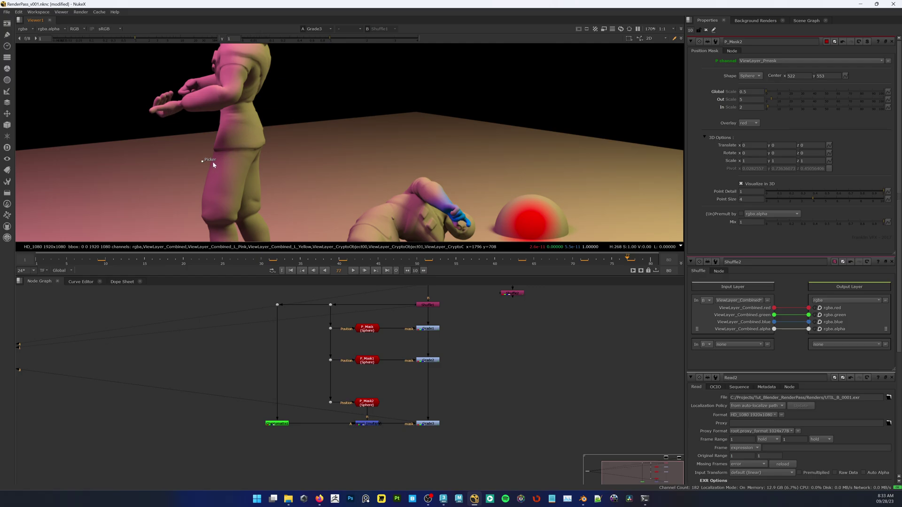
drag(203, 161, 158, 111)
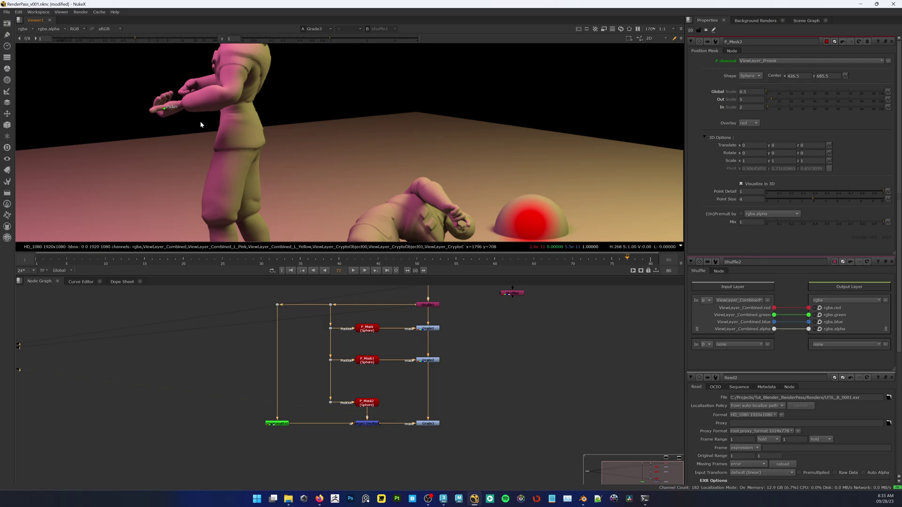
scroll(234, 134, down, 2)
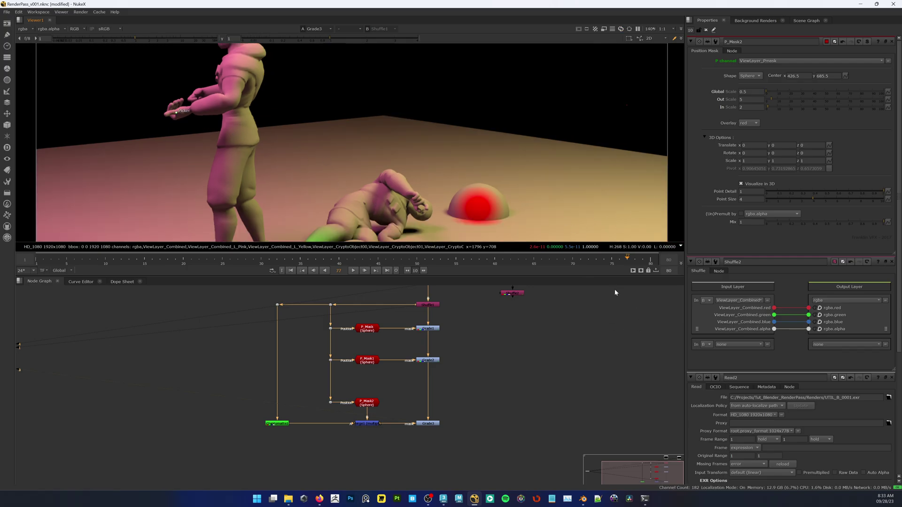
middle_drag(517, 314, 501, 334)
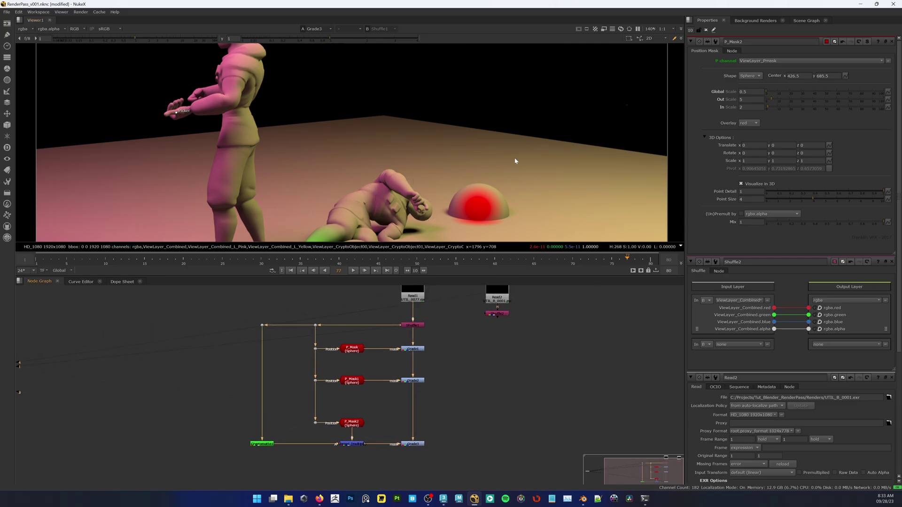
Switch to Blender, select the dome sphere and select the Texture Coordinate and Pmask AOV Output nodes of its UTIL material
click(583, 499)
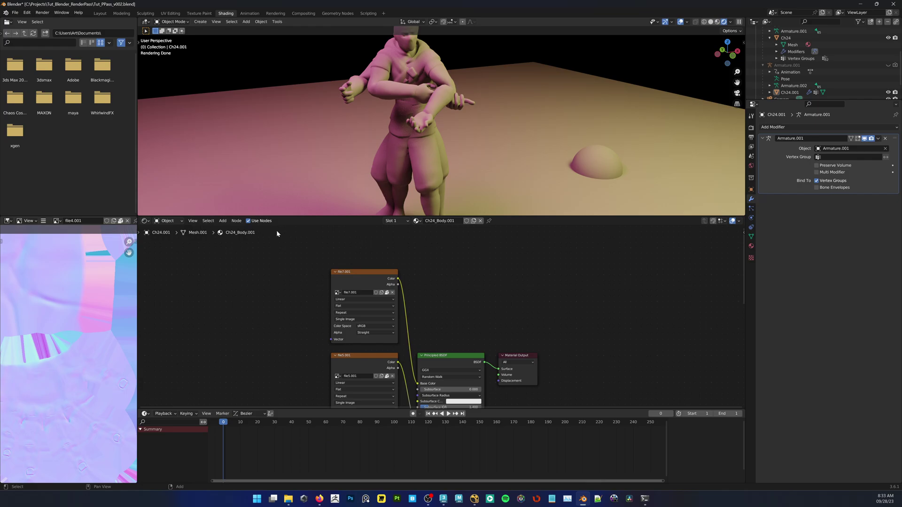
click(601, 158)
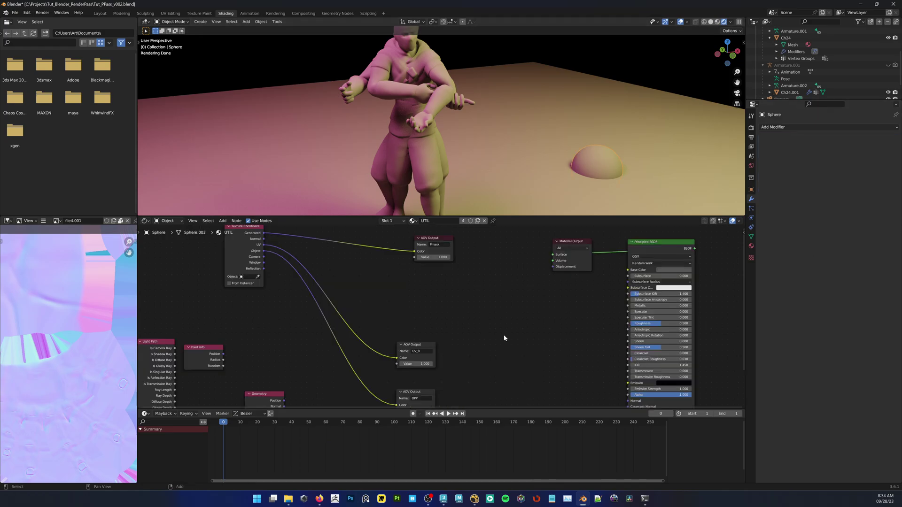
middle_drag(504, 338, 488, 375)
drag(456, 258, 184, 322)
shift+scroll(416, 365, up, 4)
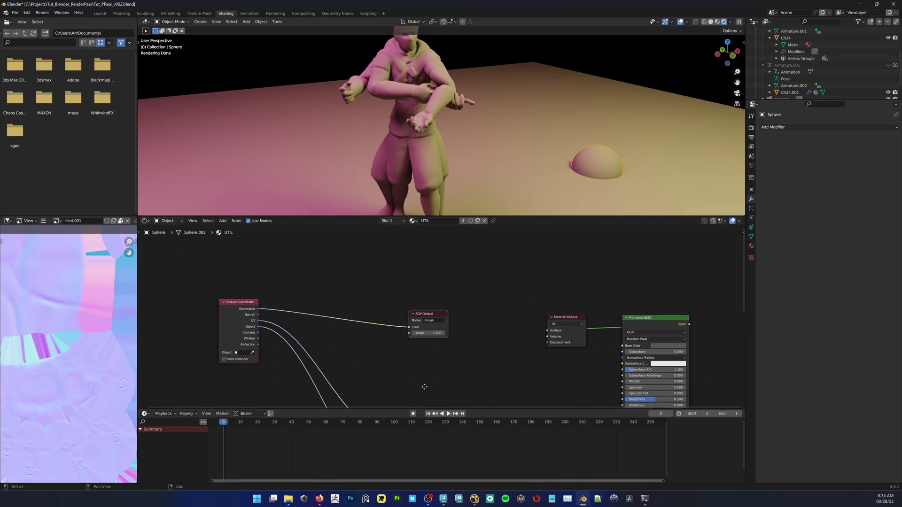
middle_drag(465, 338, 441, 316)
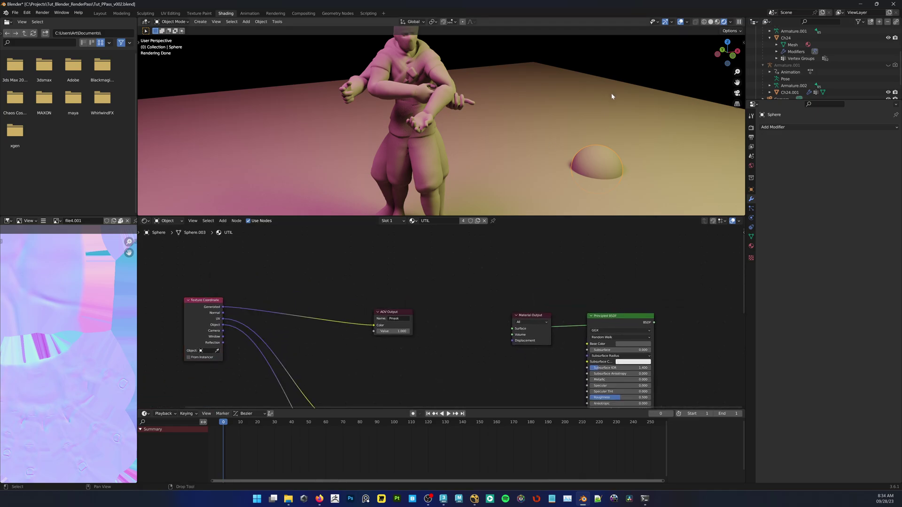
Open the view layer properties to examine the shader AOVs, light groups and UTIL material override, and select the Pmask AOV Output node
shift+click(598, 150)
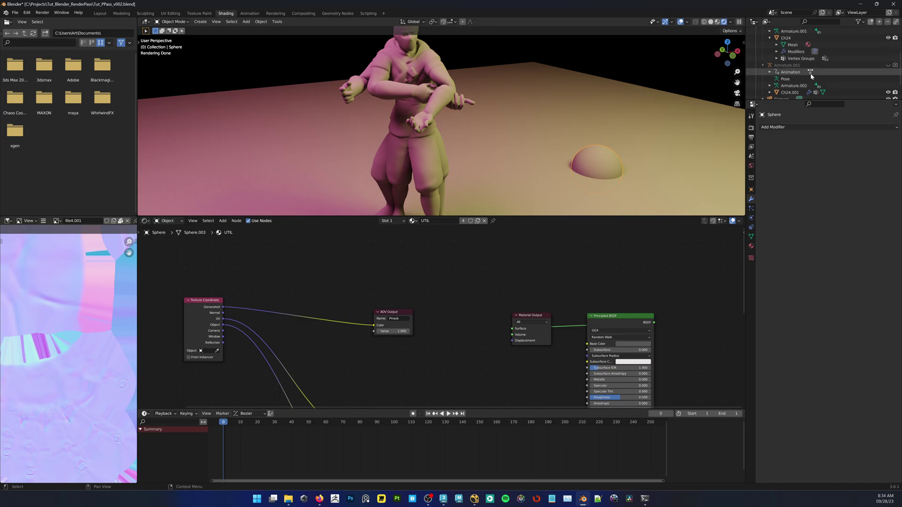
click(751, 137)
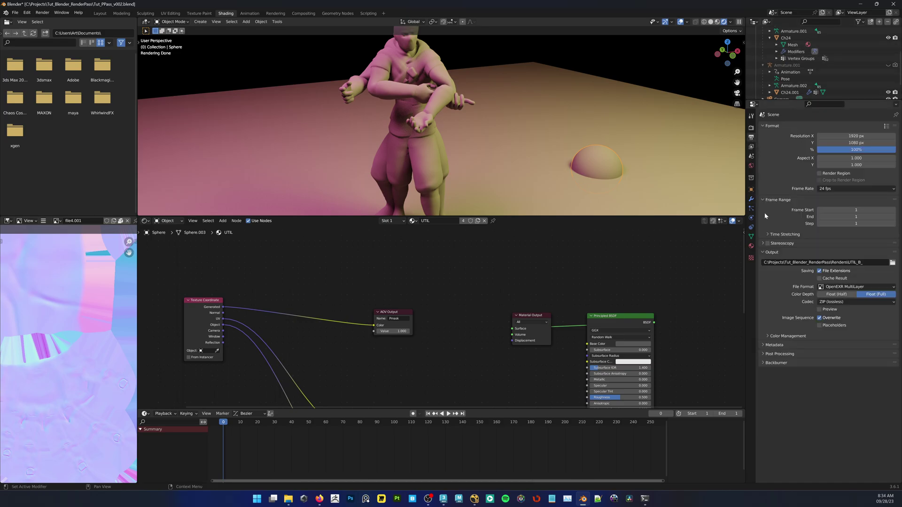
click(751, 147)
scroll(772, 263, down, 8)
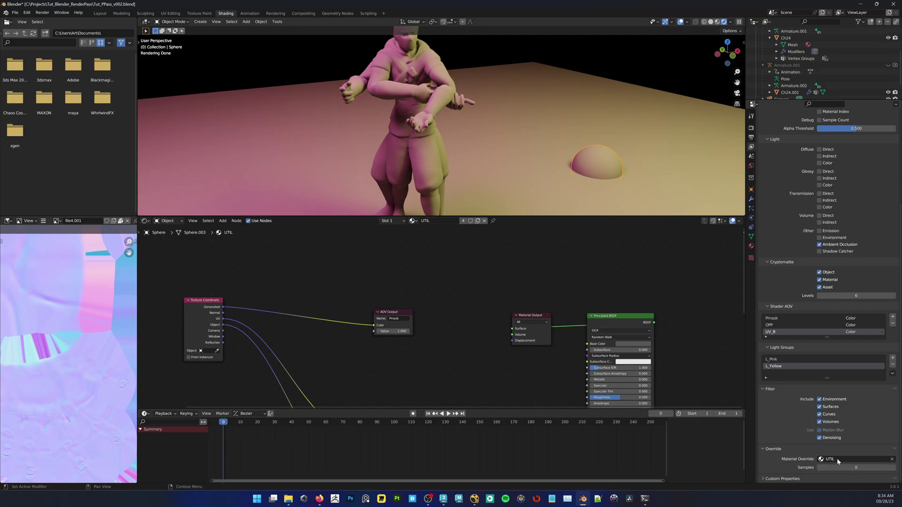
drag(435, 293, 337, 348)
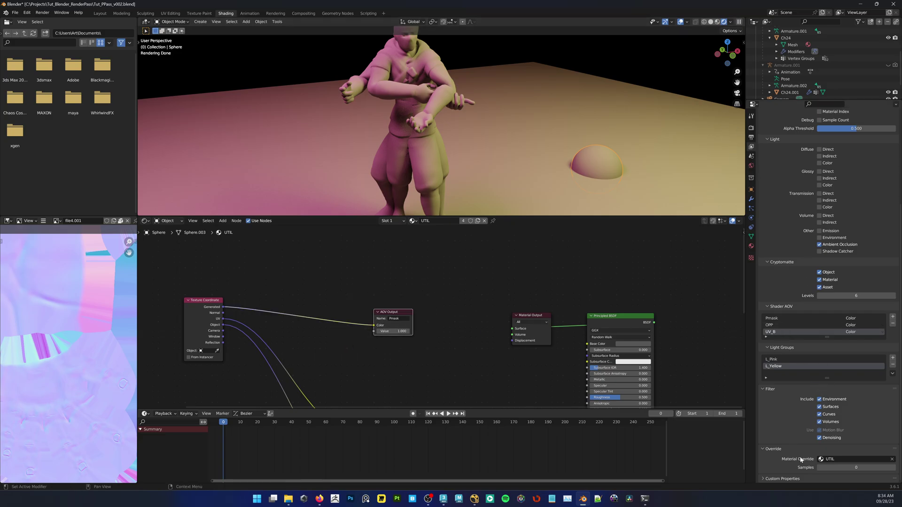
Move the Pmask AOV Output, Principled BSDF and Material Output nodes up to line up roughly in one row
drag(414, 293, 357, 329)
drag(397, 307, 395, 300)
drag(619, 313, 627, 299)
click(531, 313)
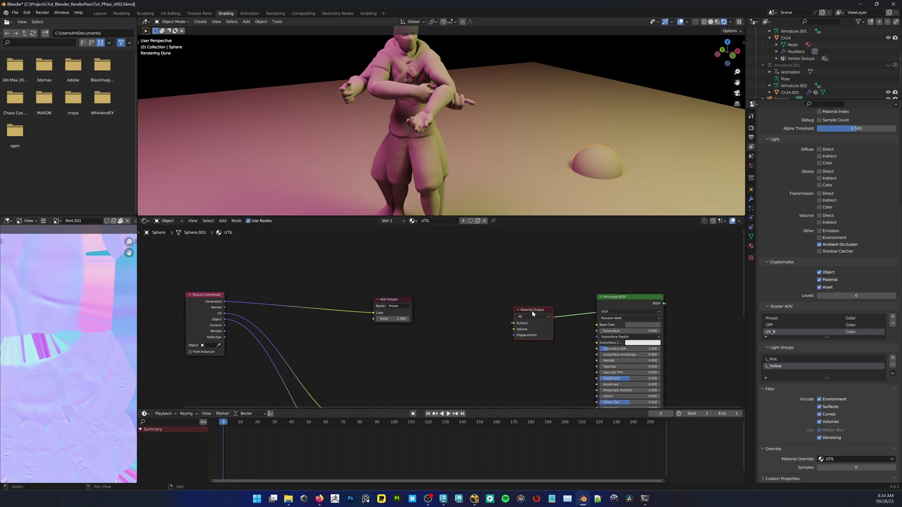
drag(531, 314, 536, 304)
Deselect the dome and select the Pmask, UV_B and OPP AOV Output nodes in turn to examine their texture coordinate connections
drag(478, 283, 348, 353)
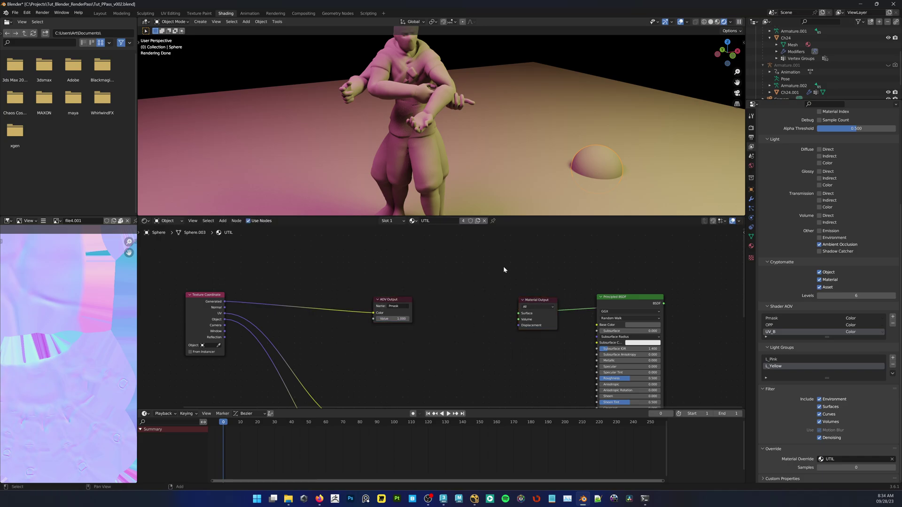
click(486, 140)
middle_drag(391, 374, 441, 314)
scroll(420, 331, down, 3)
drag(455, 329, 411, 350)
shift+scroll(448, 327, down, 3)
drag(453, 328, 371, 370)
shift+scroll(446, 350, up, 2)
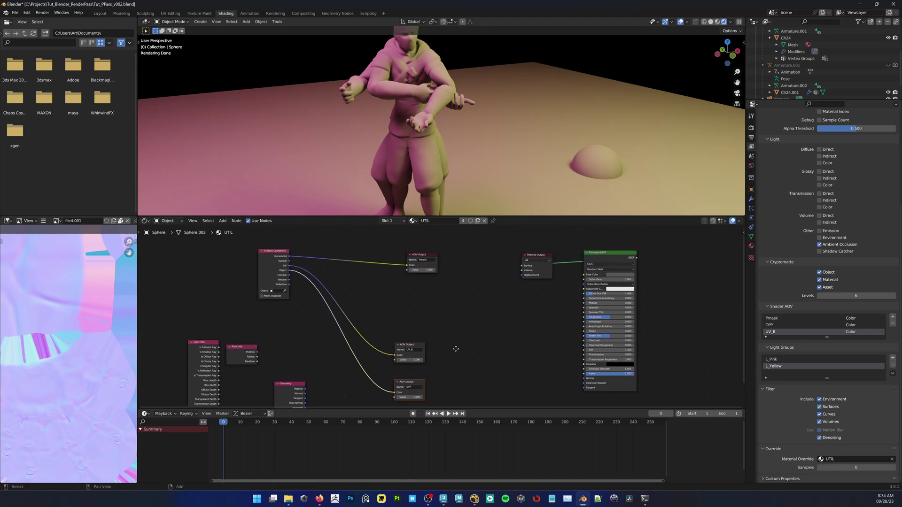
middle_drag(455, 355, 453, 382)
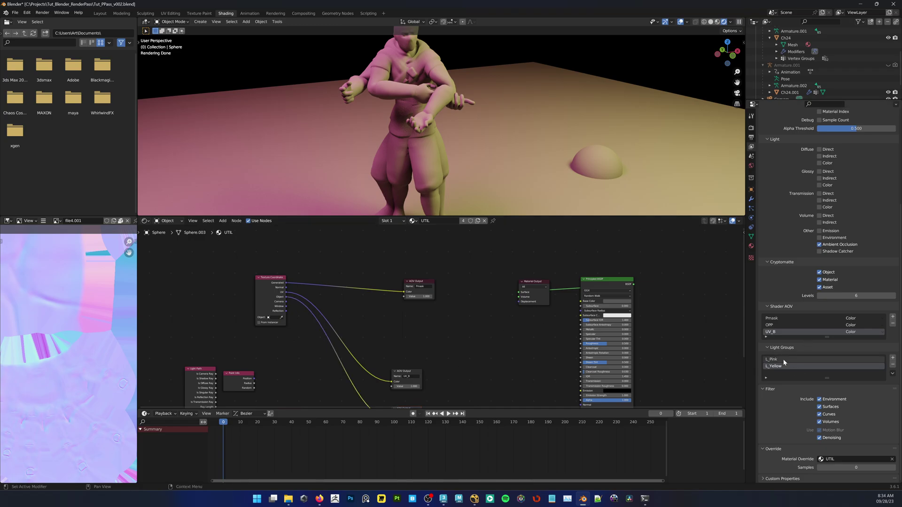
Switch to Nuke and view the ViewLayer_Combined_L_Pink and ViewLayer_Combined_L_Yellow light group passes
click(474, 500)
click(23, 29)
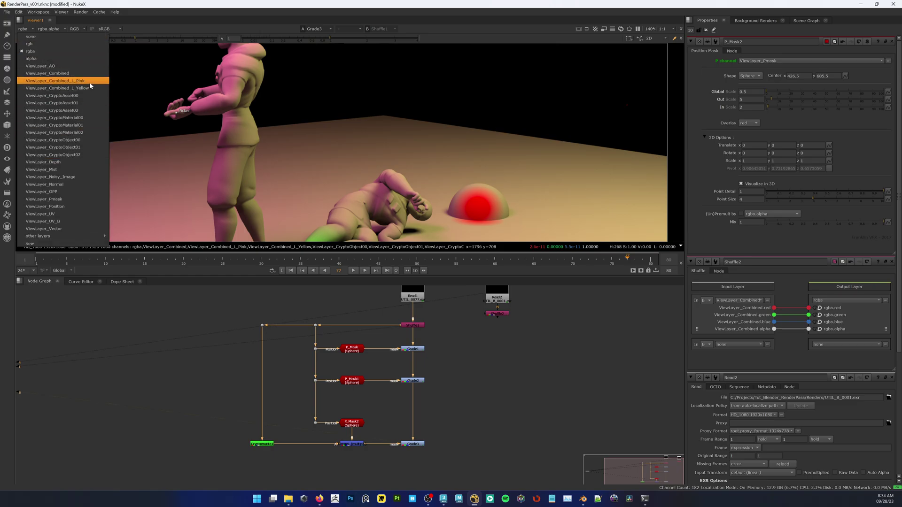
click(50, 81)
click(38, 30)
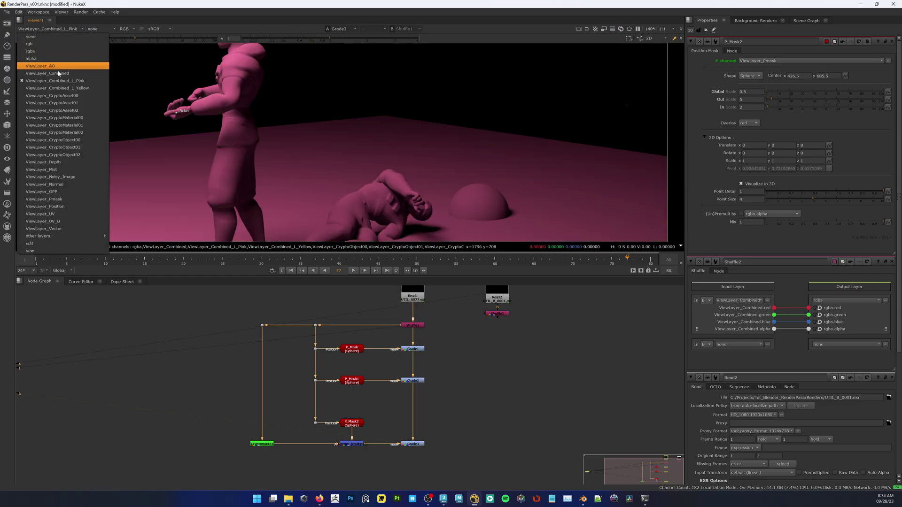
click(58, 88)
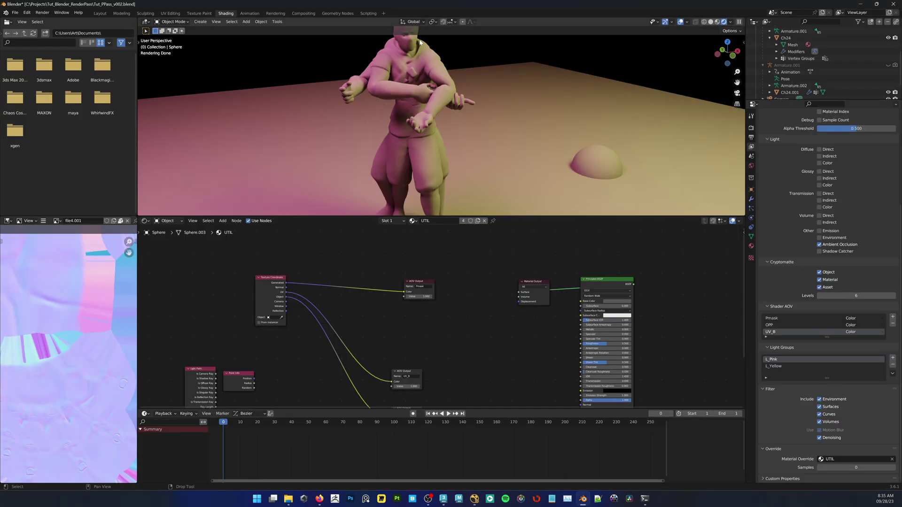
Switch to Blender's Modeling workspace to view the area lights above the characters
click(121, 13)
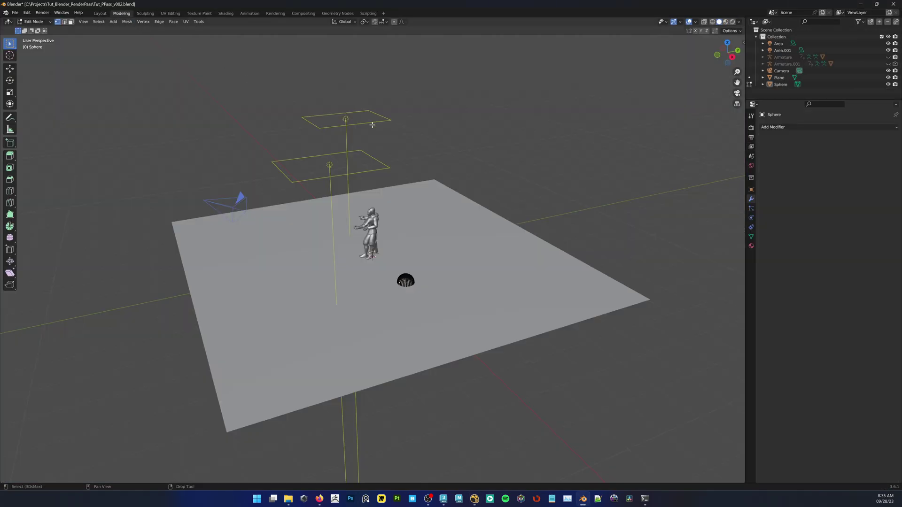
right_click(400, 157)
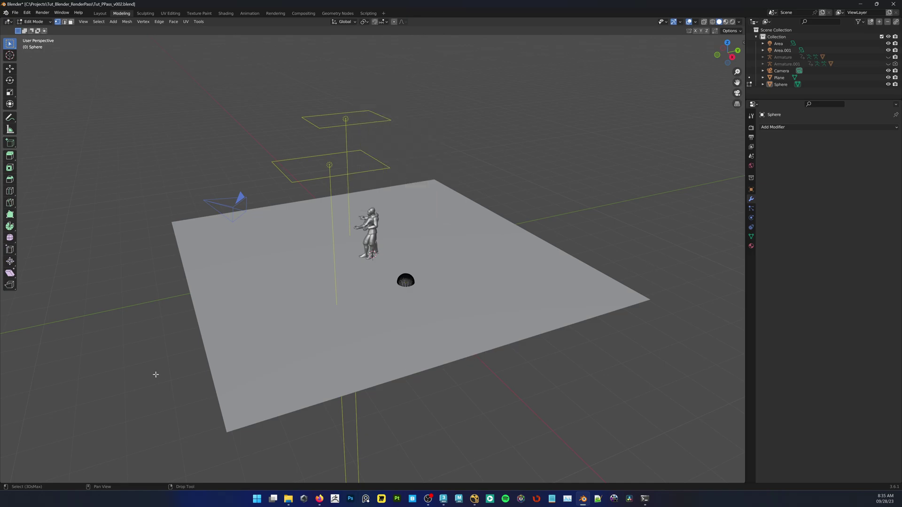